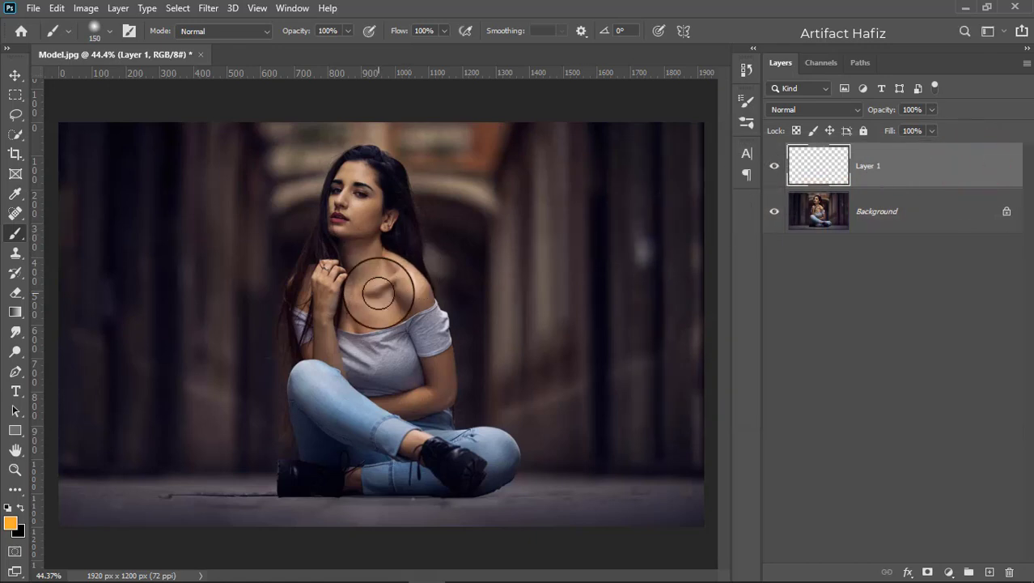
Paint a single orange dab on Layer 1 over the model's chest with a soft 600 px brush
key("bracketright")
key("bracketright")
key("bracketright")
key("bracketright")
key("bracketright")
key("bracketright")
key("bracketright")
key("bracketleft")
key("bracketleft")
key("bracketleft")
key("bracketleft")
key("bracketleft")
key("bracketleft")
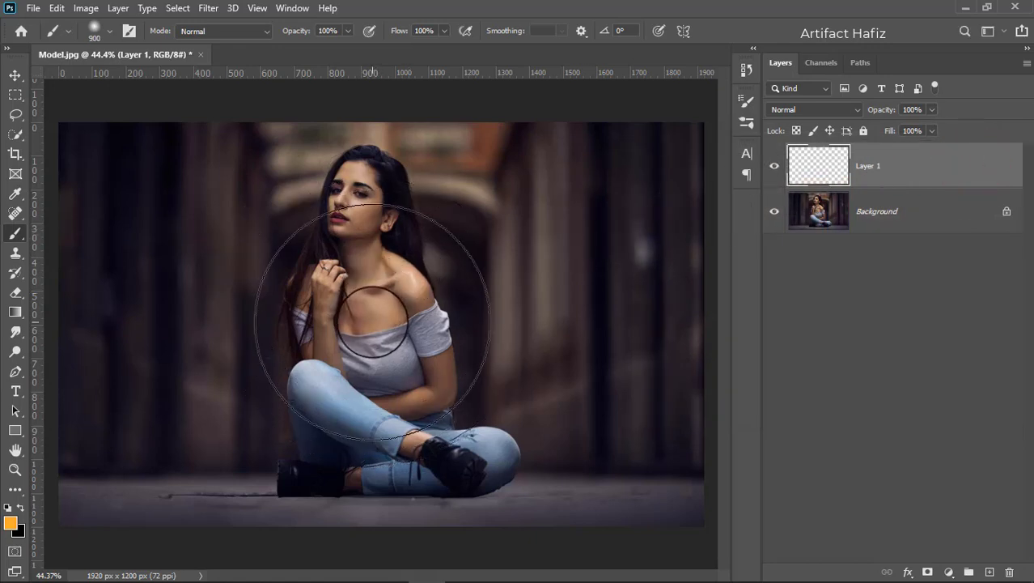
left_click(364, 308)
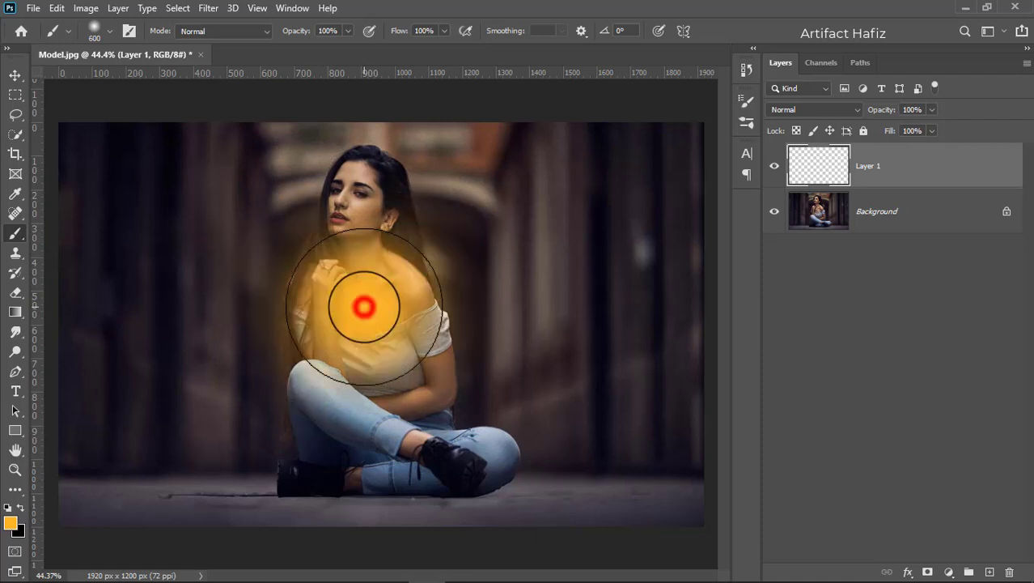
Set the orange glow layer's blend mode to Screen and move the glow to the upper-left part of the photo
left_click(16, 75)
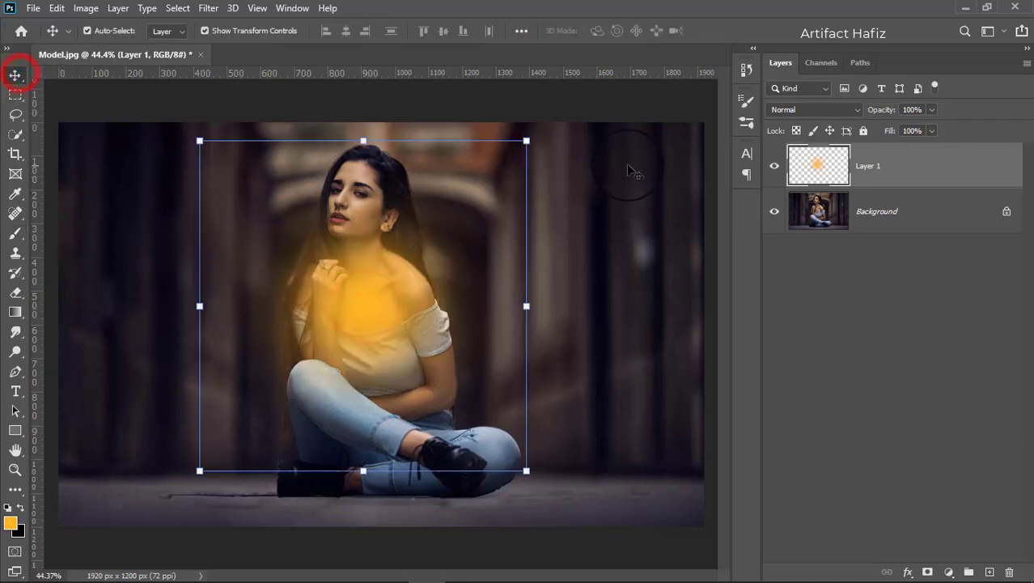
key("ctrl+t")
left_click(794, 110)
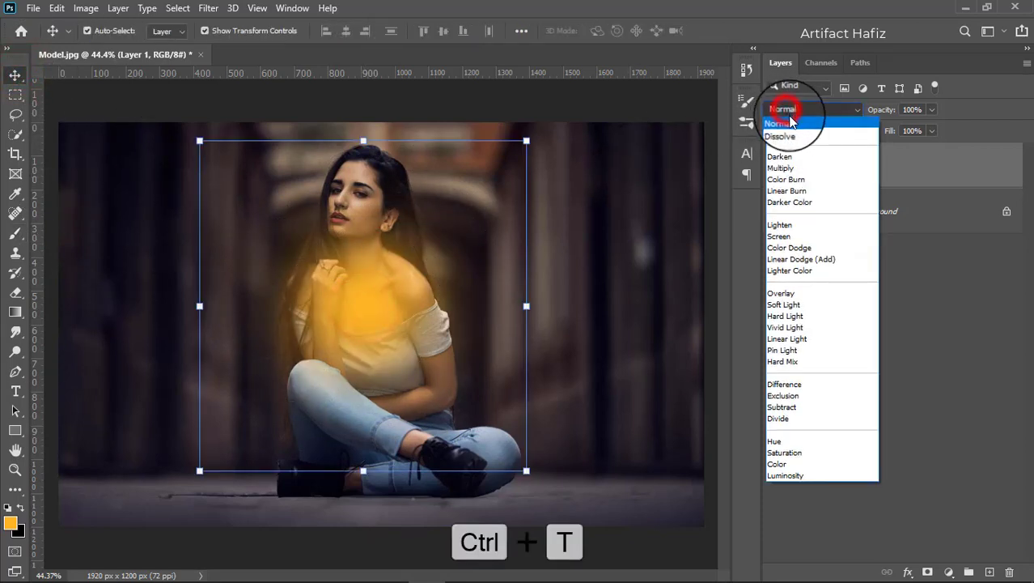
left_click(780, 237)
left_click_drag(385, 310, 180, 205)
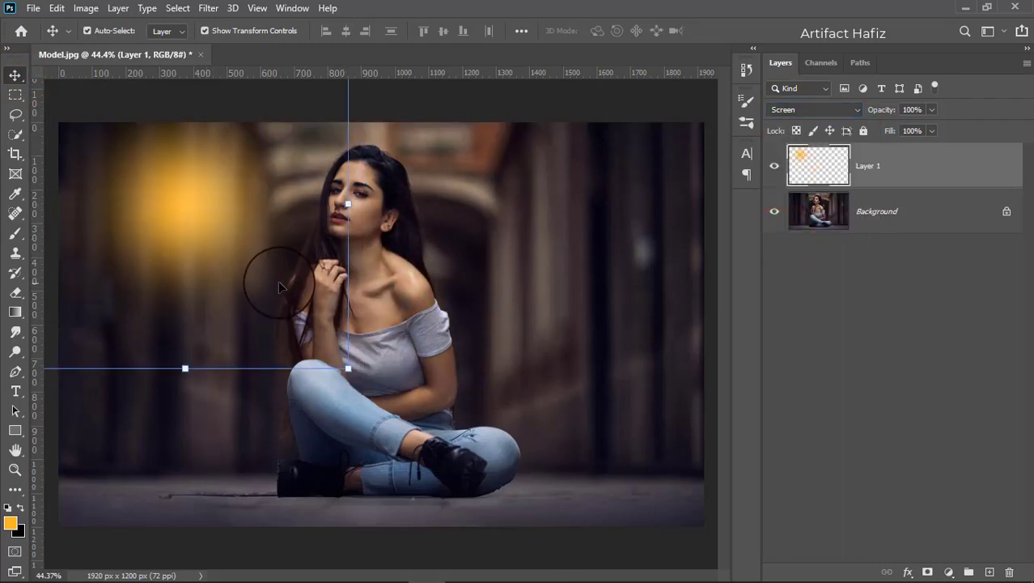
Scale the orange glow to about 242% and place it over the photo's upper-left area
key("ctrl+minus")
left_click(361, 243)
left_click_drag(361, 243, 714, 323)
left_click_drag(492, 324, 317, 261)
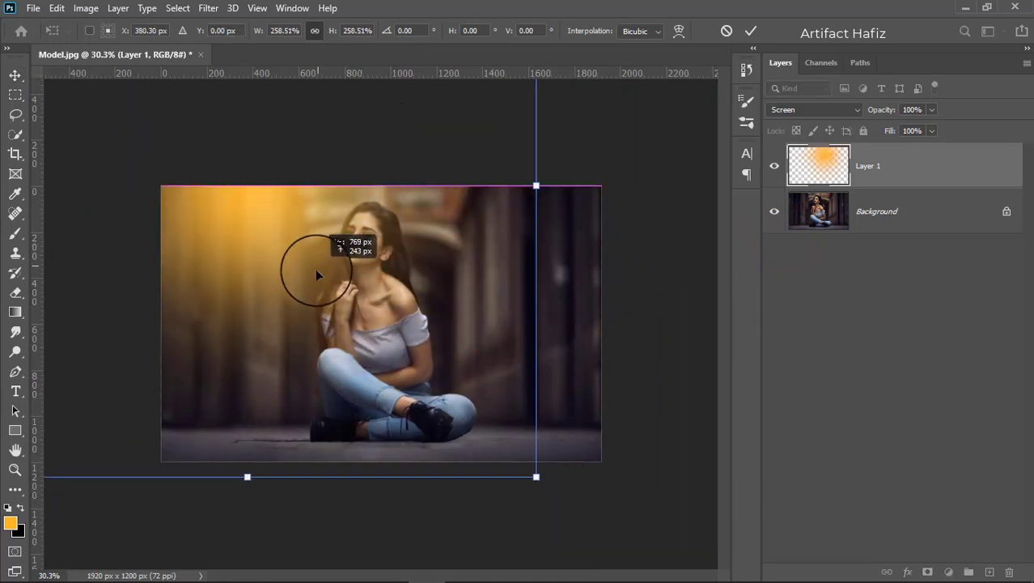
left_click_drag(538, 187, 498, 201)
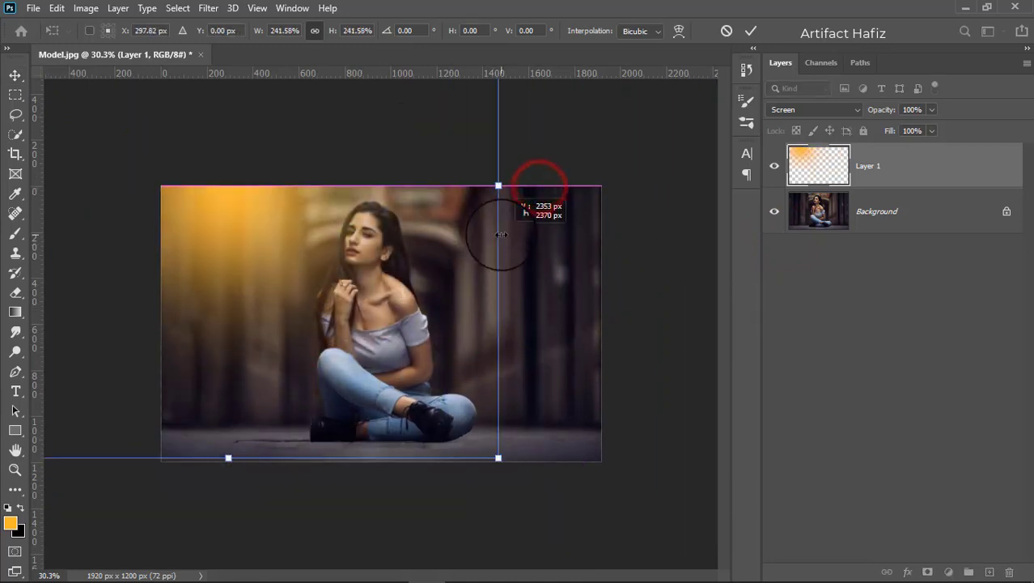
left_click_drag(277, 250, 288, 300)
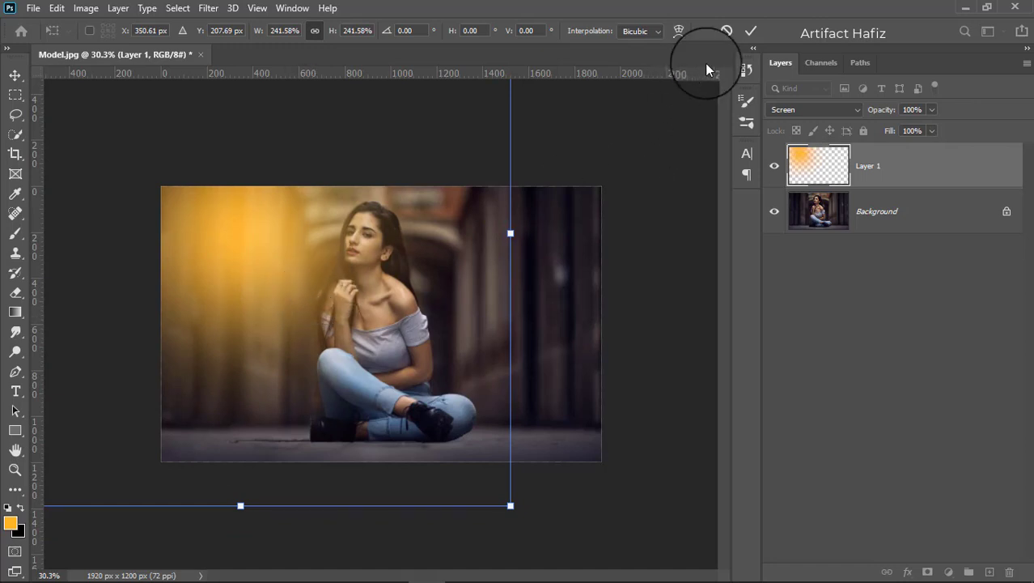
left_click(751, 32)
scroll(366, 321, "up", 2)
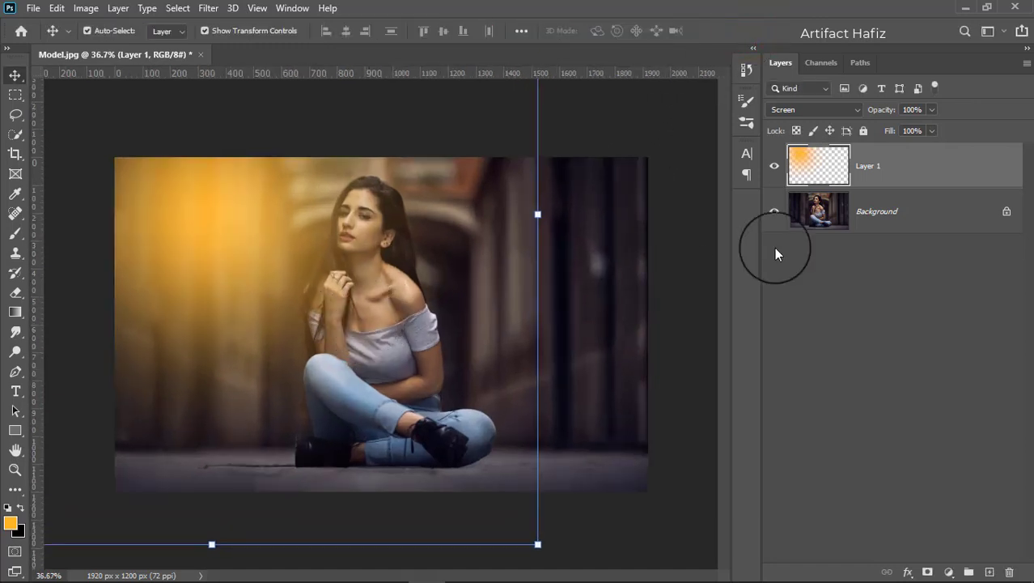
Add a new layer above the orange glow and set the foreground colour to cyan #19fff7
left_click(888, 167)
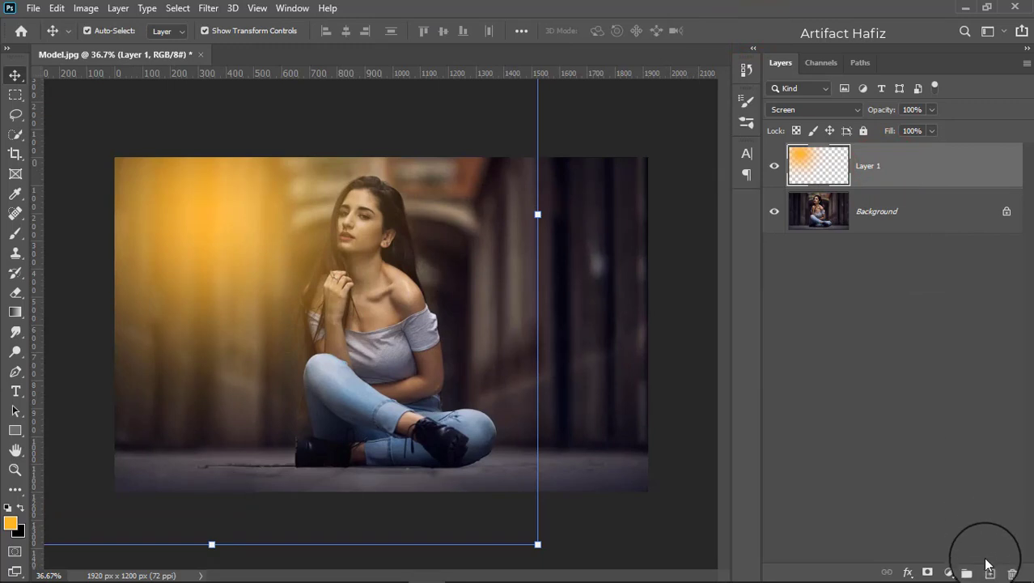
left_click(988, 572)
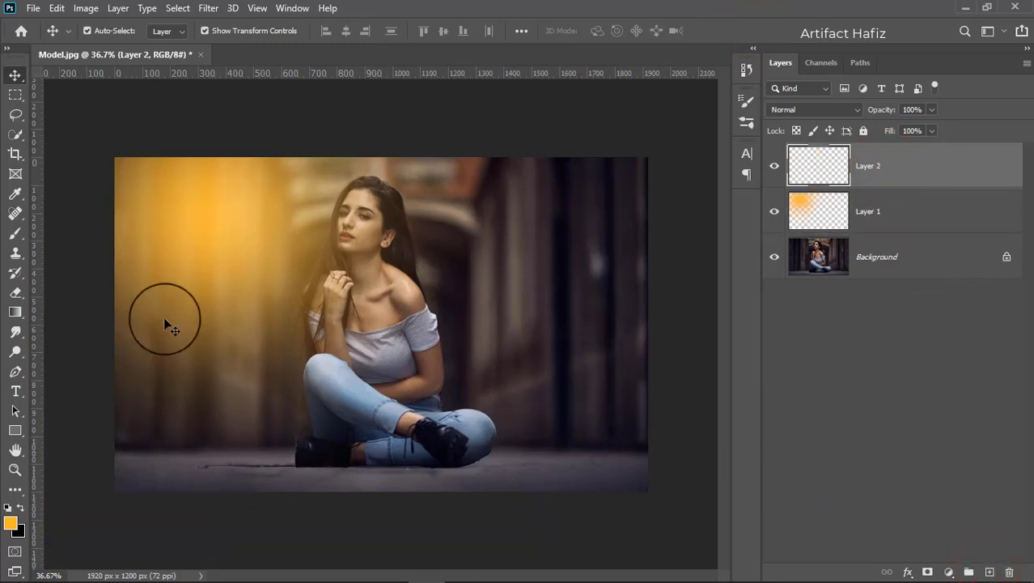
left_click(15, 233)
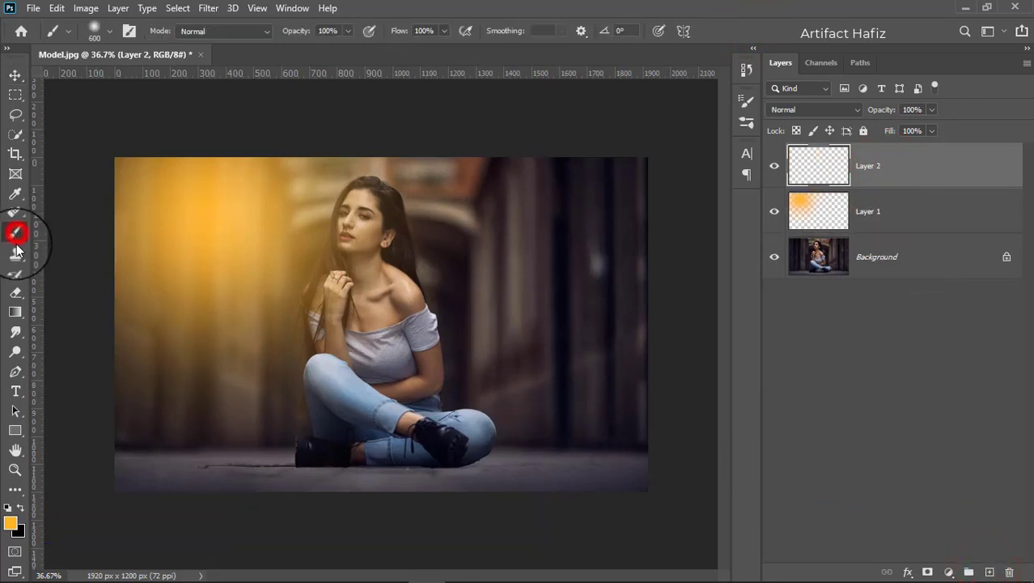
left_click(10, 524)
left_click(846, 272)
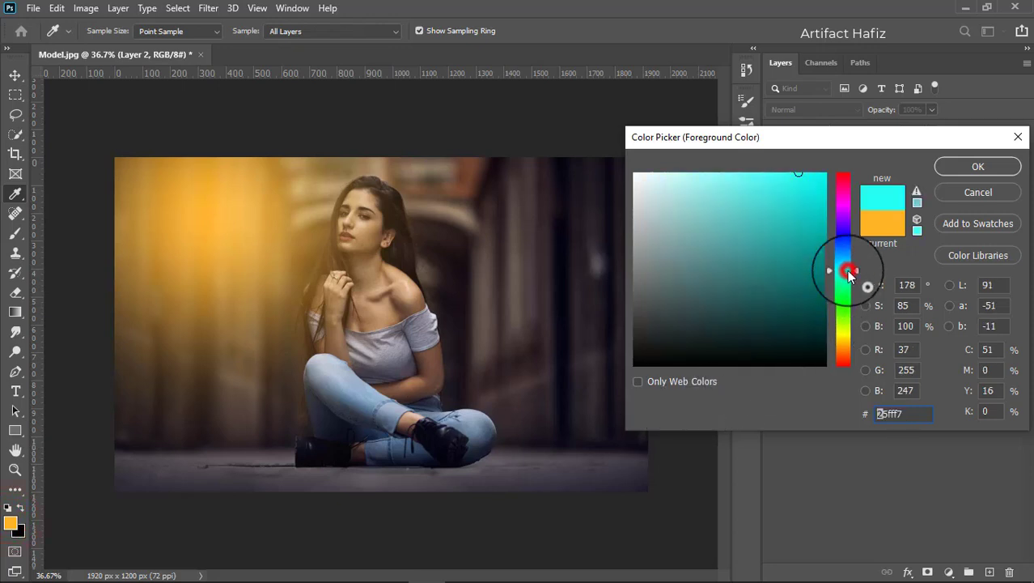
left_click(826, 174)
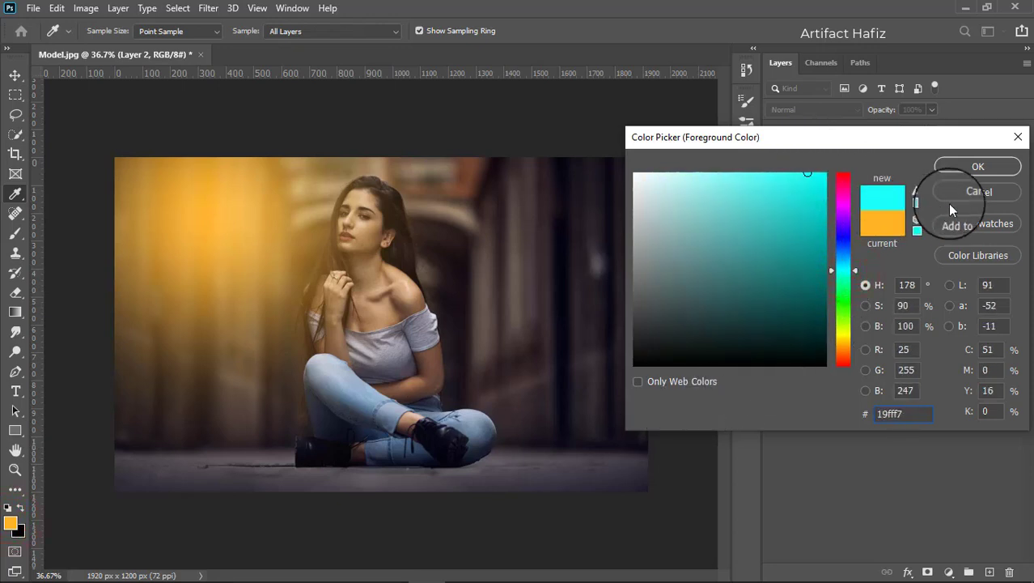
left_click(984, 170)
Paint a single 600 px cyan dab over the model's chest and set its layer's blend mode to Screen
key("b")
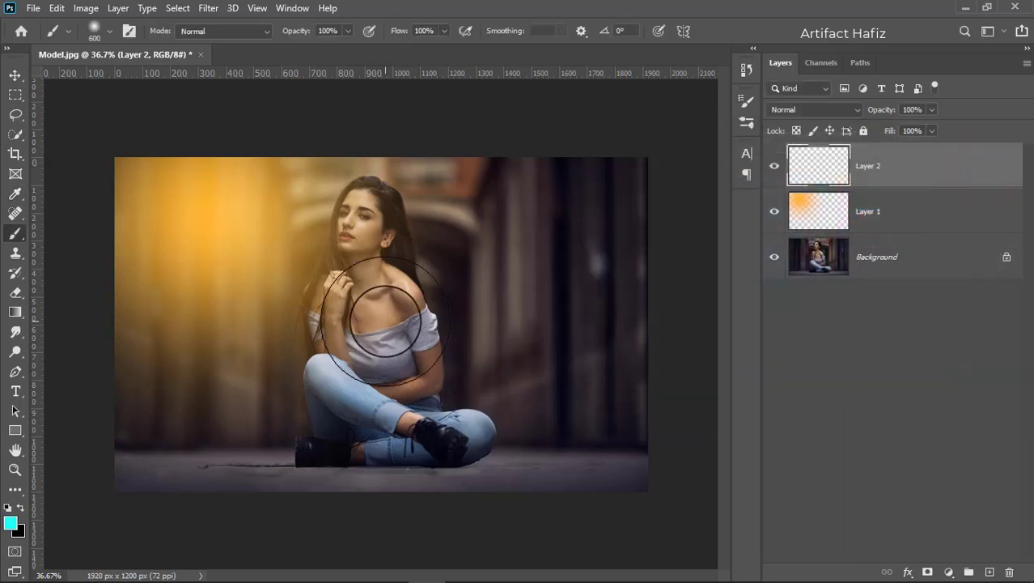
left_click(385, 321)
left_click(14, 75)
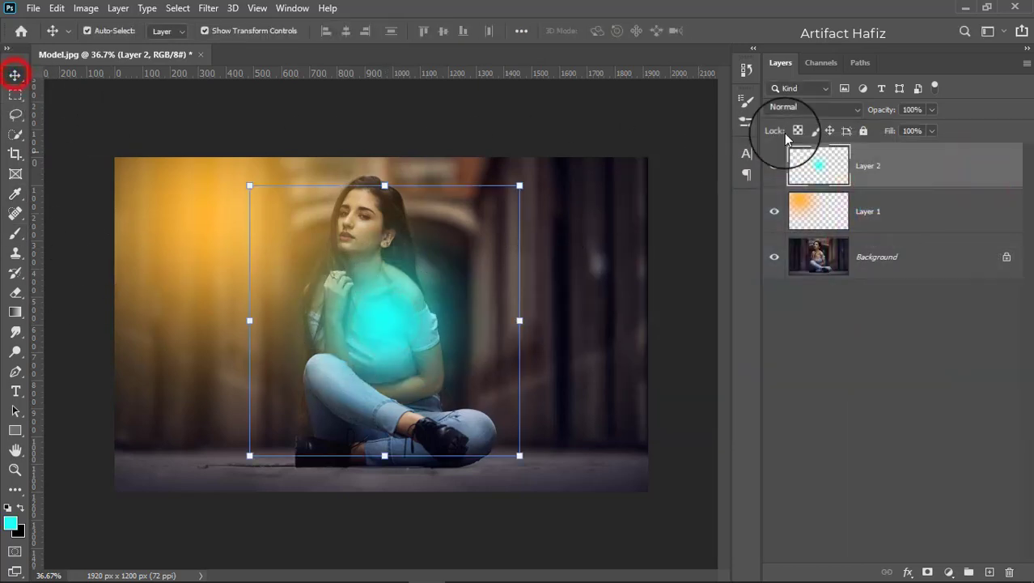
left_click(822, 110)
left_click(813, 233)
Scale the cyan glow to about 253% and place it over the photo's upper-right area
key("ctrl+t")
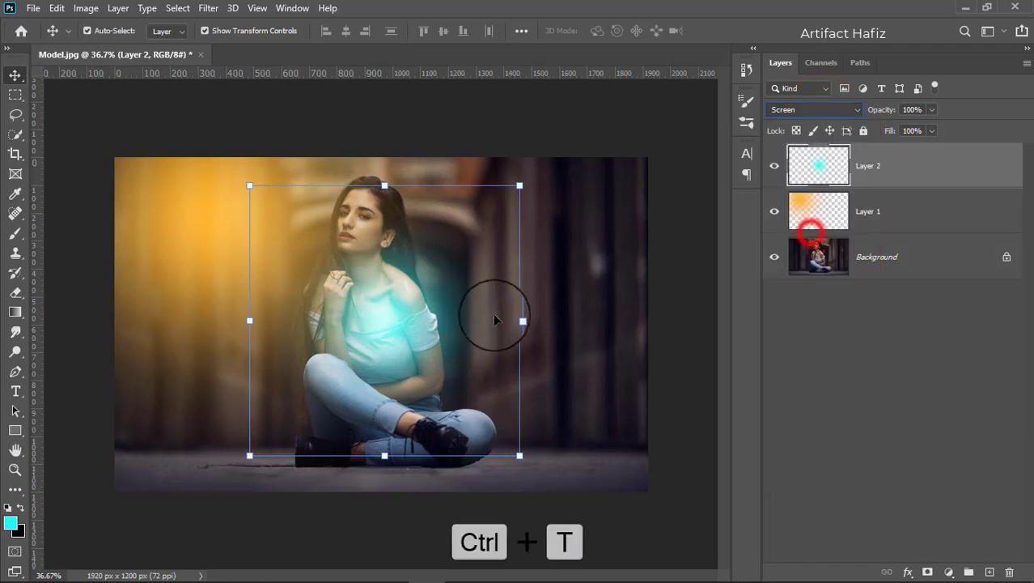
left_click_drag(524, 322, 776, 294)
left_click_drag(549, 289, 534, 215)
scroll(536, 235, "down", 2)
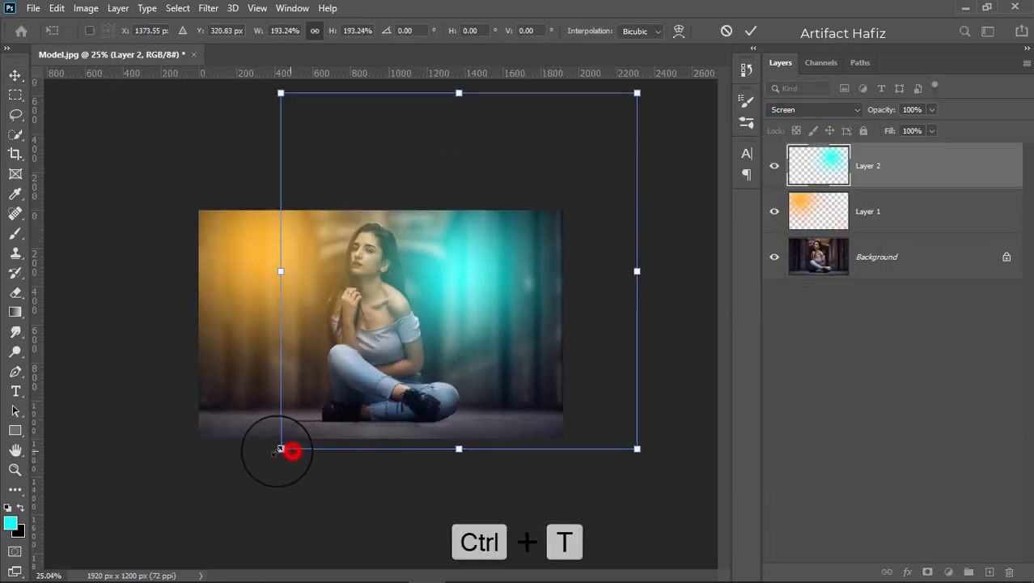
left_click_drag(281, 448, 301, 405)
key("ctrl+plus")
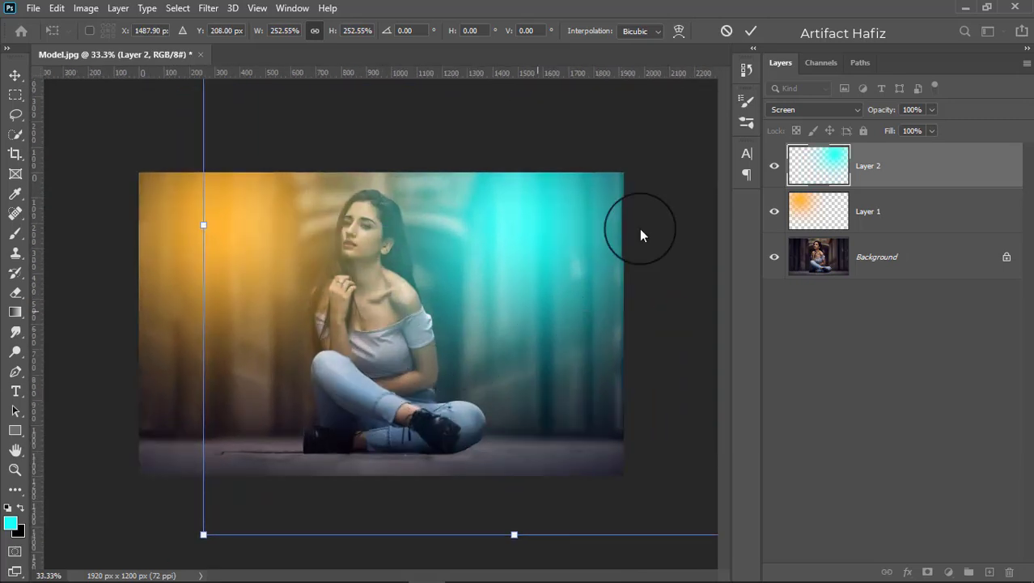
left_click(749, 30)
Lower the opacity of the cyan glow layer to 38%
left_click(906, 159)
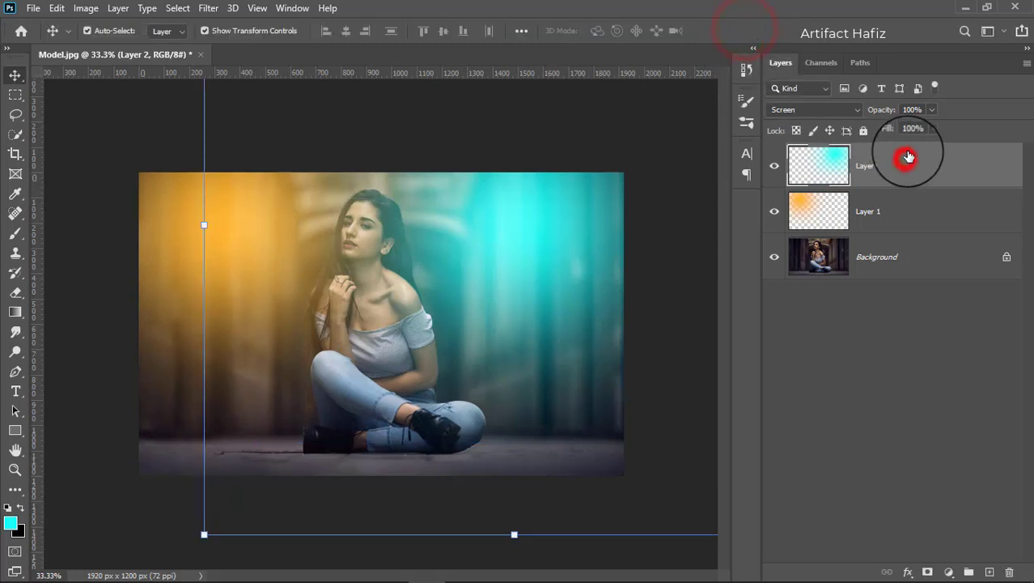
left_click(932, 111)
left_click_drag(934, 127, 891, 131)
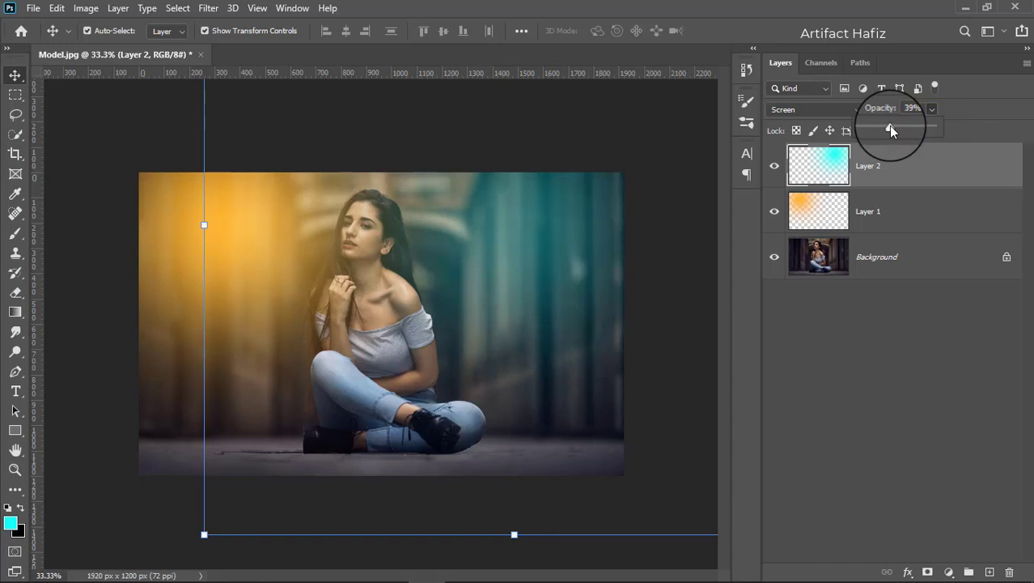
left_click(905, 168)
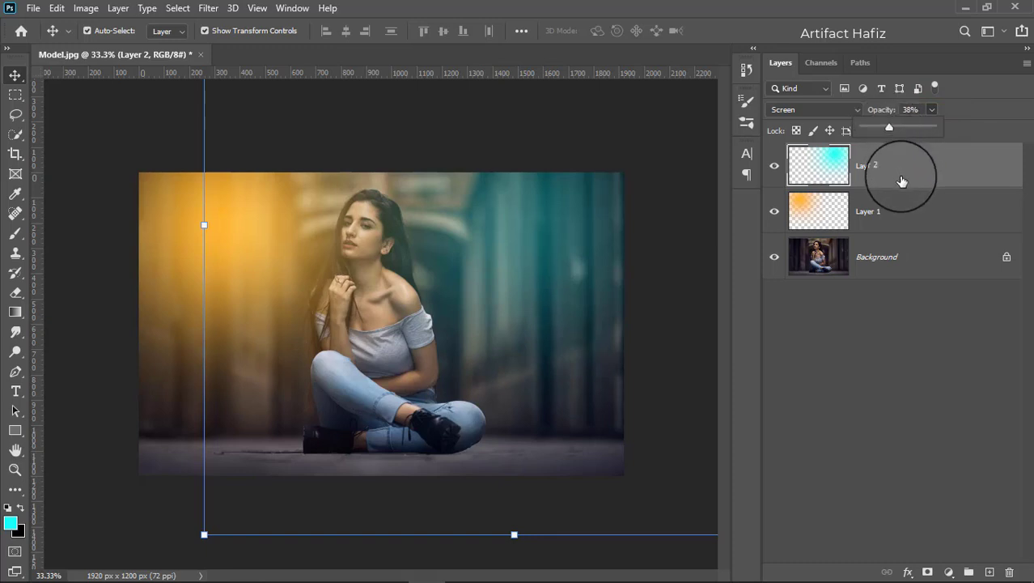
Lower the opacity of the orange glow layer to about 66%
left_click(883, 211)
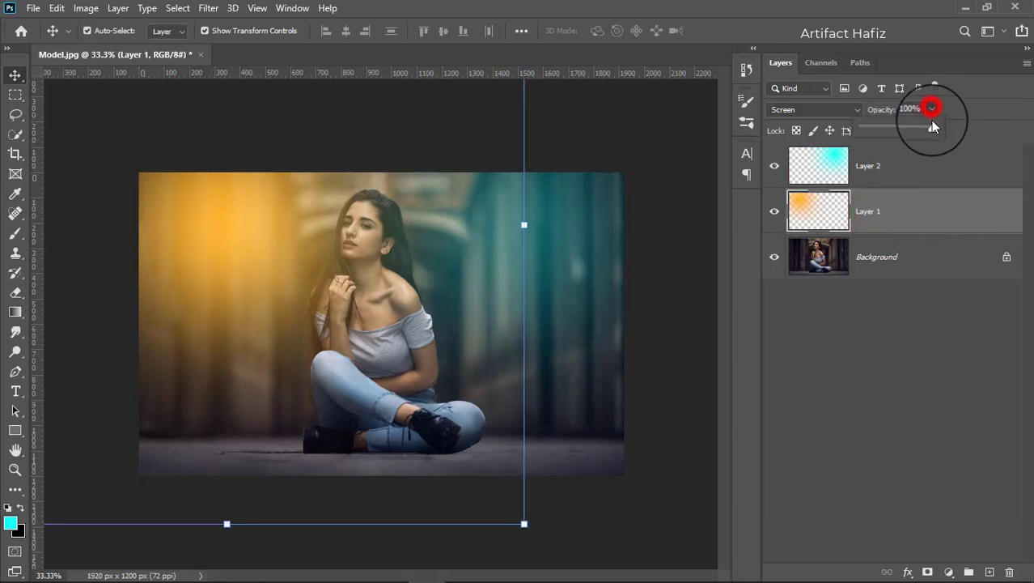
mouse_move(906, 126)
left_mouse_down()
mouse_move(892, 128)
mouse_move(908, 125)
left_mouse_up()
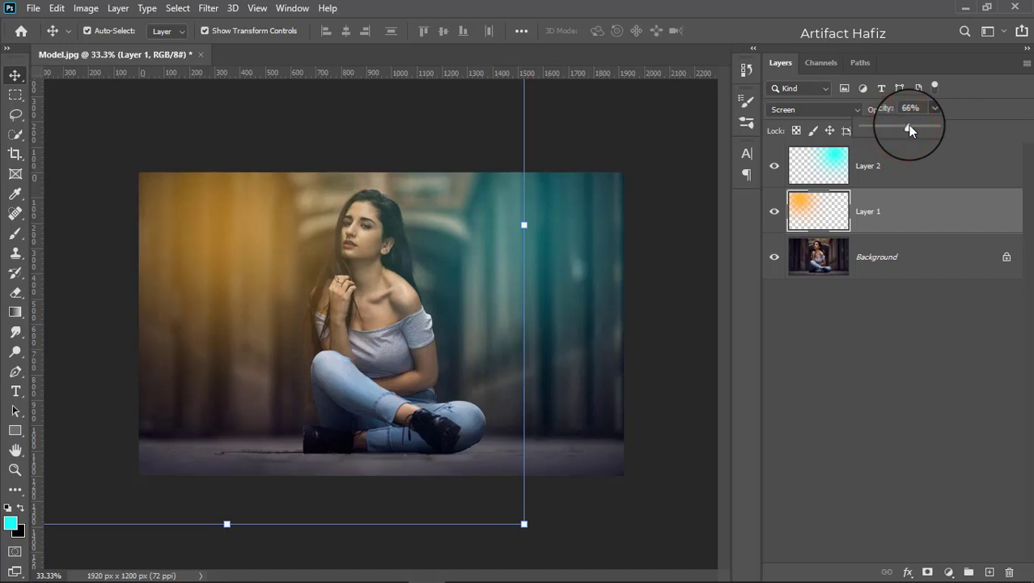
Group the cyan and orange glow layers together
left_click(901, 165)
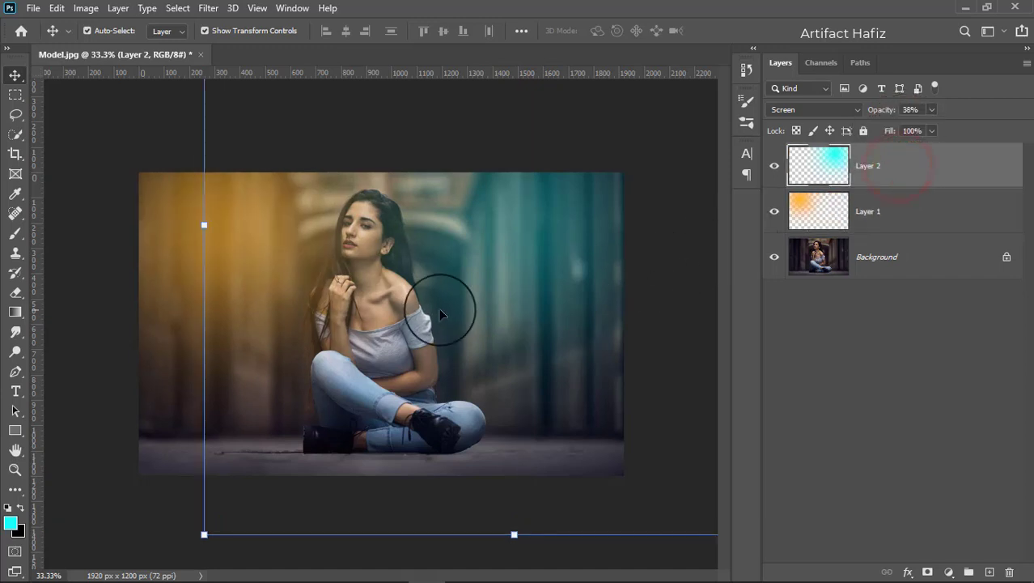
scroll(437, 309, "up", 2)
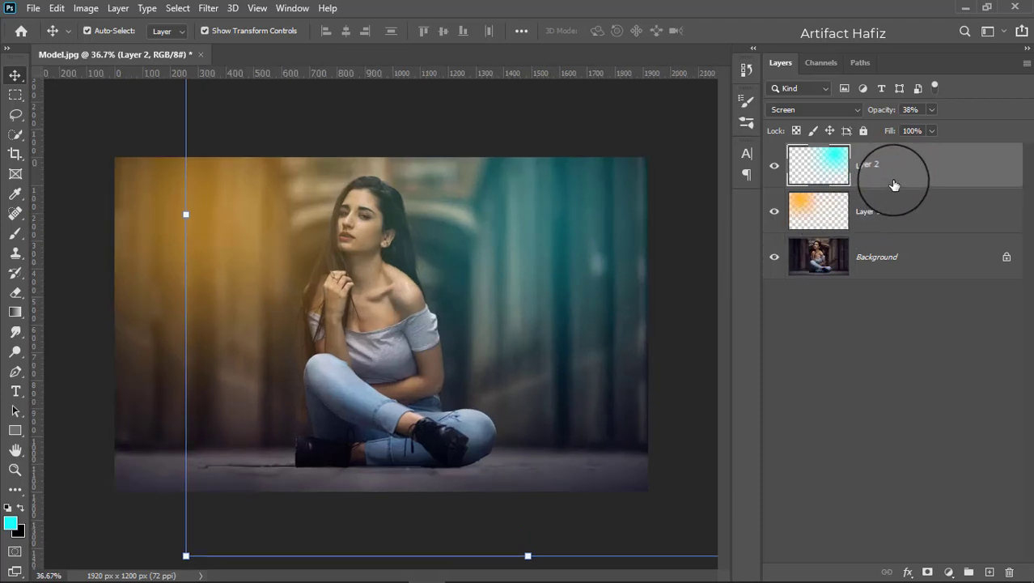
left_click(895, 184, "ctrl")
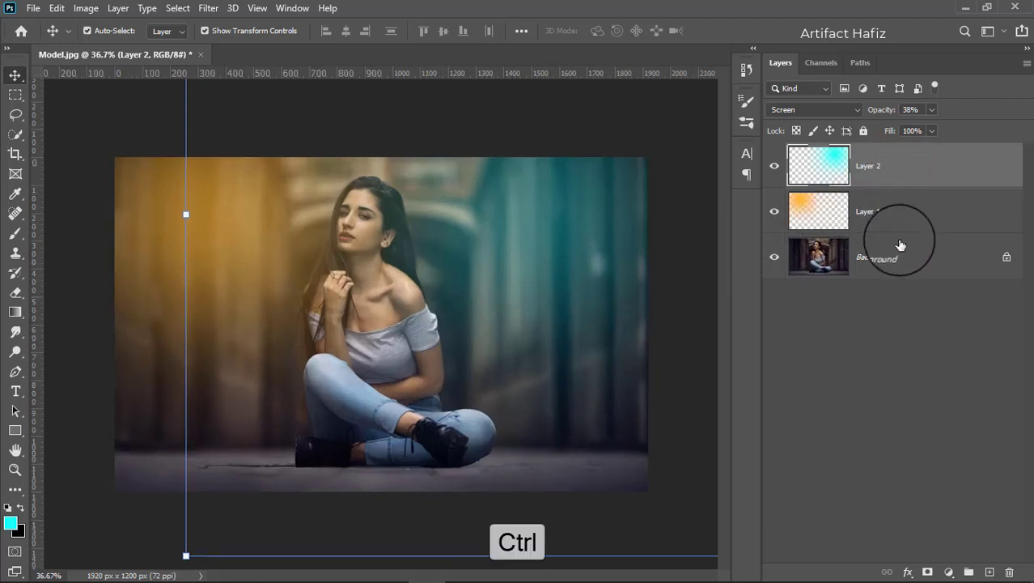
left_click(886, 209, "ctrl")
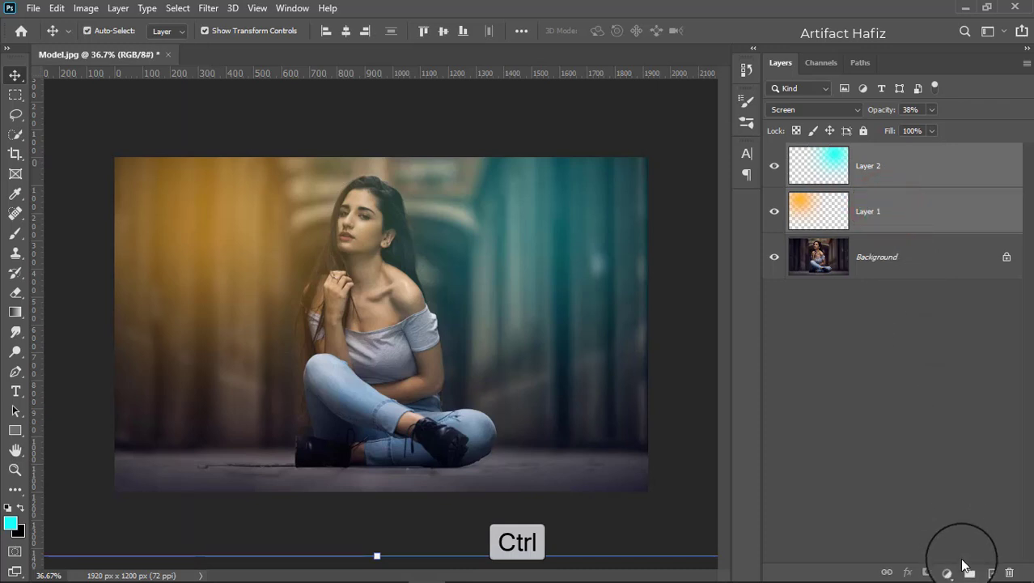
left_click(968, 572, "ctrl")
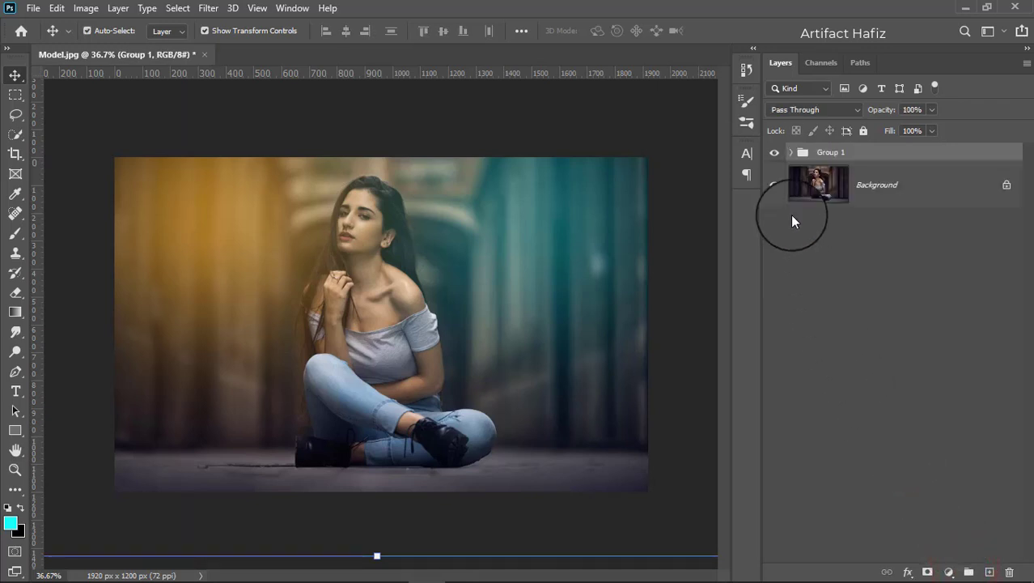
Toggle the glow group's visibility to compare the photo before and after, and add a white layer mask to the group
left_click(775, 156)
left_click(775, 154)
left_click(846, 154)
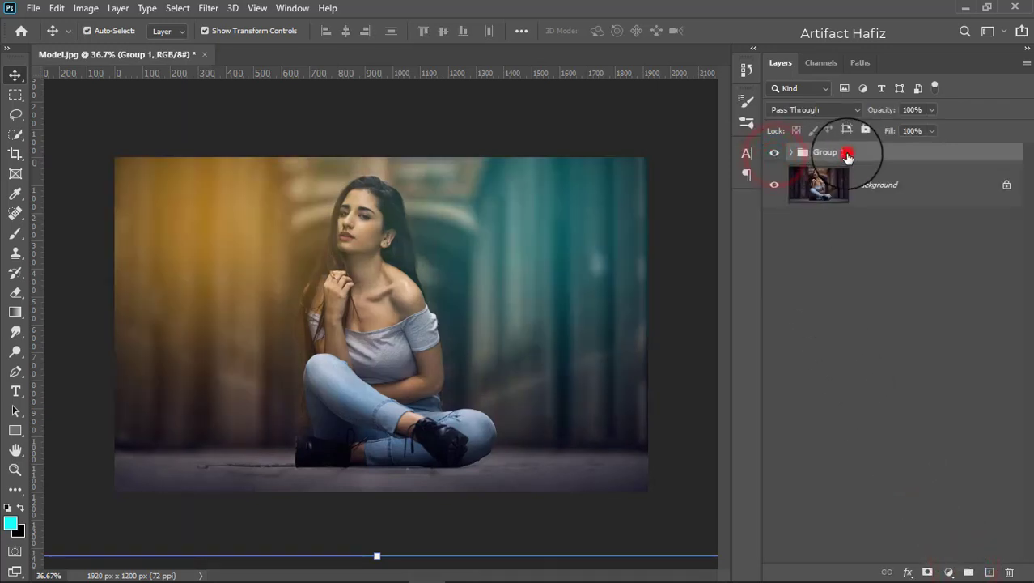
left_click(925, 572)
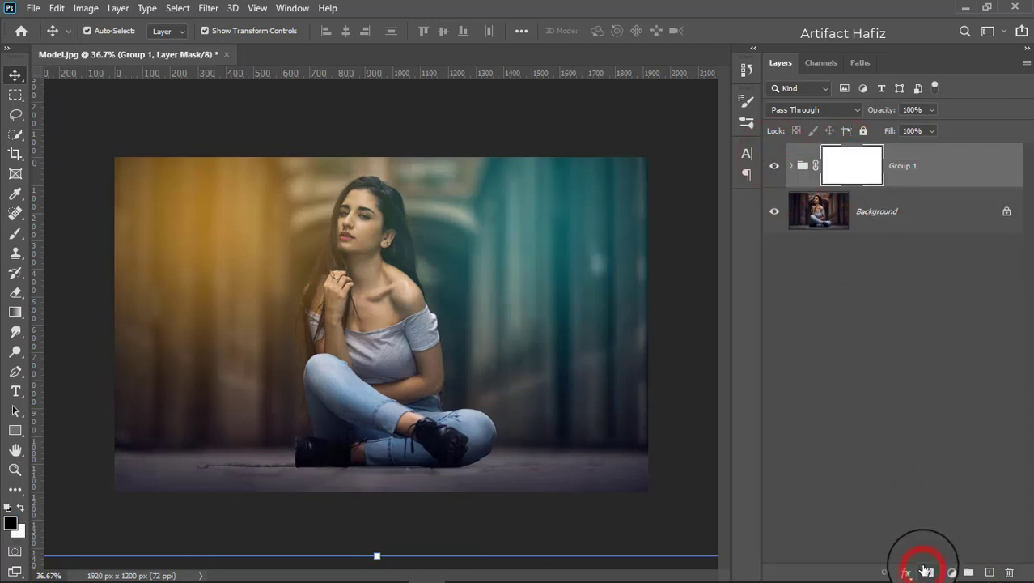
Paint black on the group's mask over the model's face, neck and upper body with a soft brush of about 175 px at 21% opacity
left_click(13, 234)
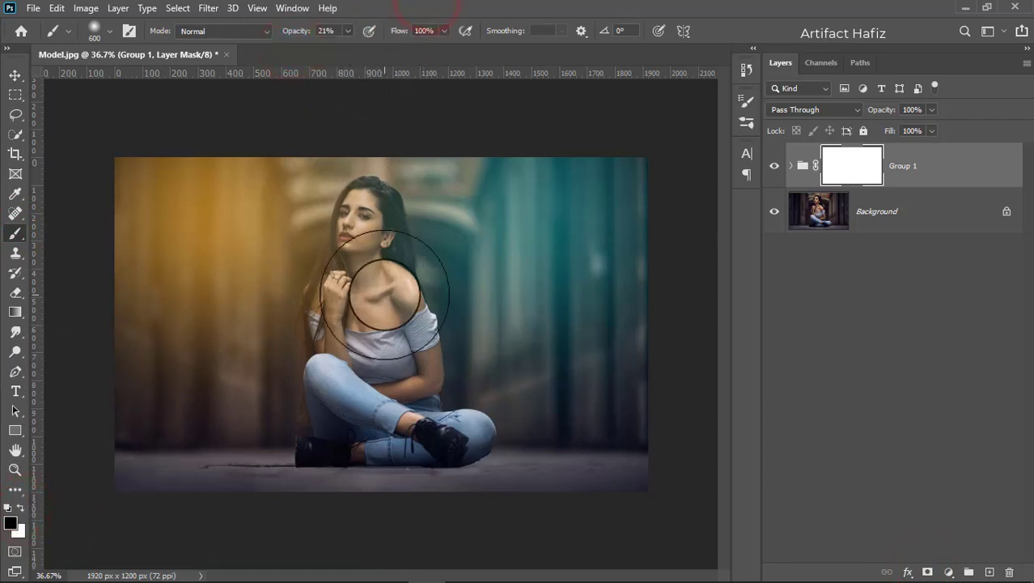
key("bracketleft")
key("bracketleft")
key("bracketleft")
key("bracketleft")
key("bracketleft")
key("bracketleft")
key("bracketleft")
key("bracketleft")
key("bracketleft")
key("bracketleft")
key("bracketleft")
left_click_drag(351, 211, 360, 280)
key("bracketright")
key("bracketright")
key("bracketright")
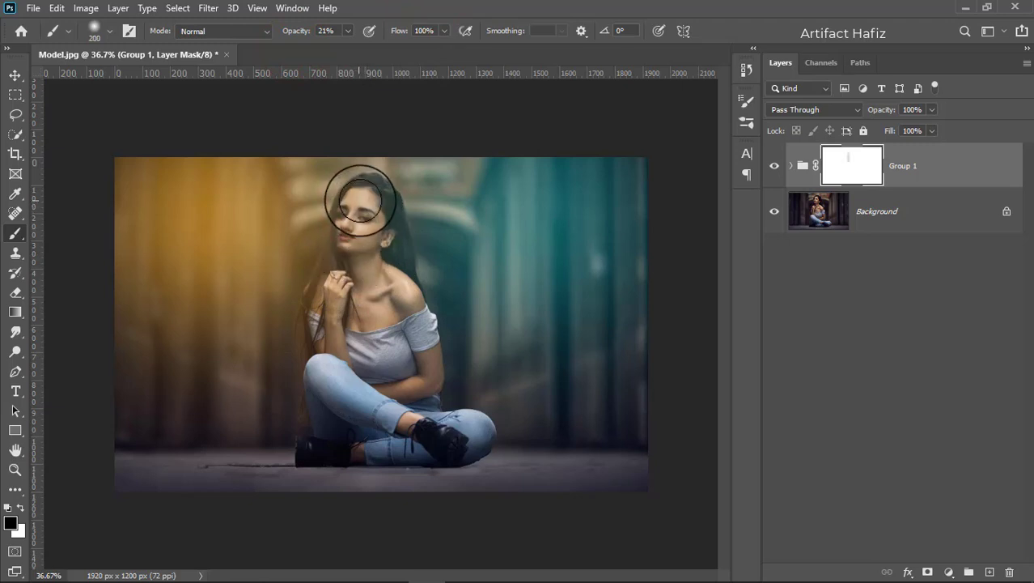
left_click_drag(352, 214, 347, 324)
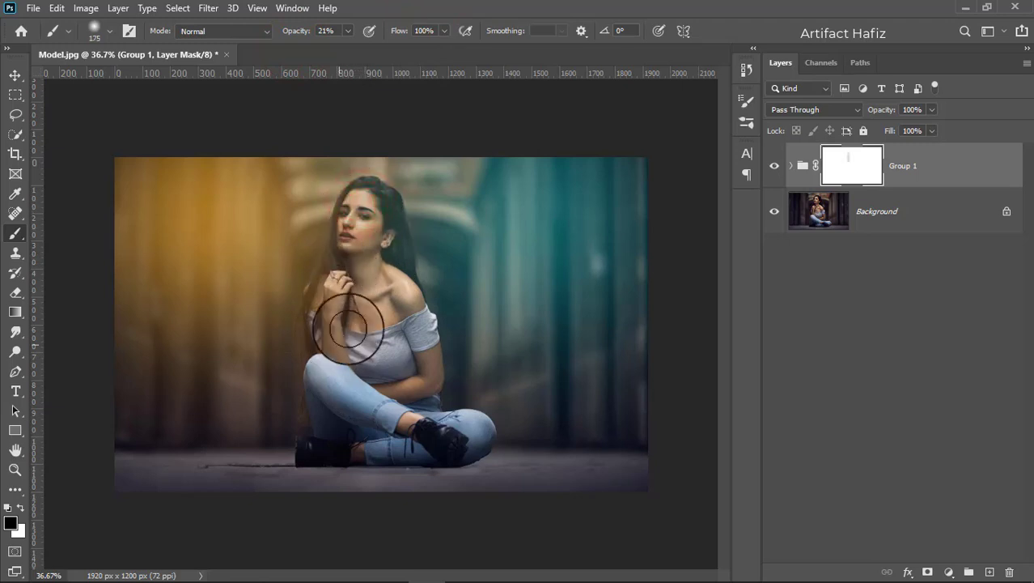
left_click_drag(369, 220, 355, 263)
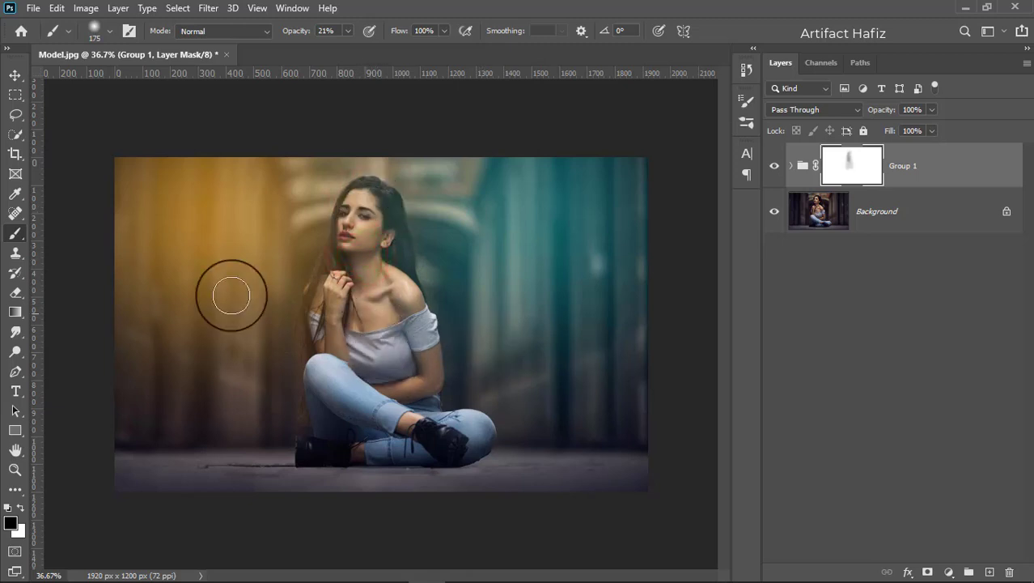
Toggle the masked glow group's visibility to compare the photo with and without the lighting, leaving the group selected
left_click(15, 75)
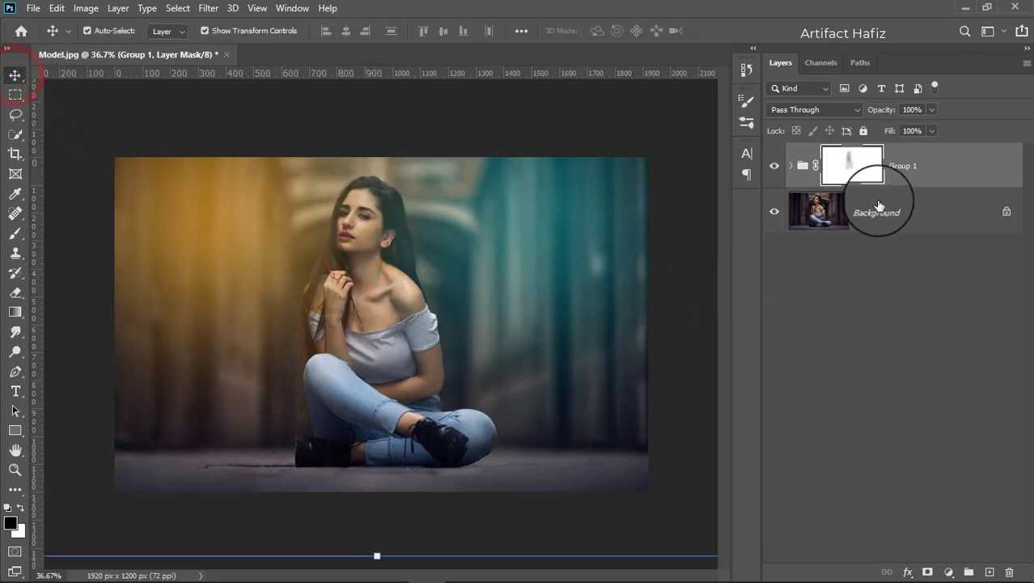
left_click(907, 170)
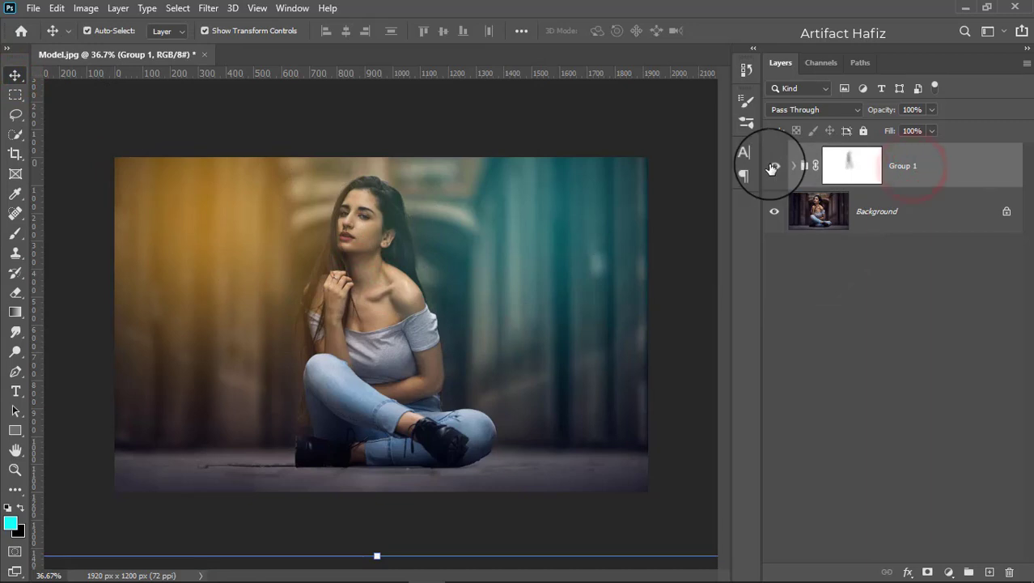
left_click(772, 167)
left_click(772, 167)
left_click(956, 173)
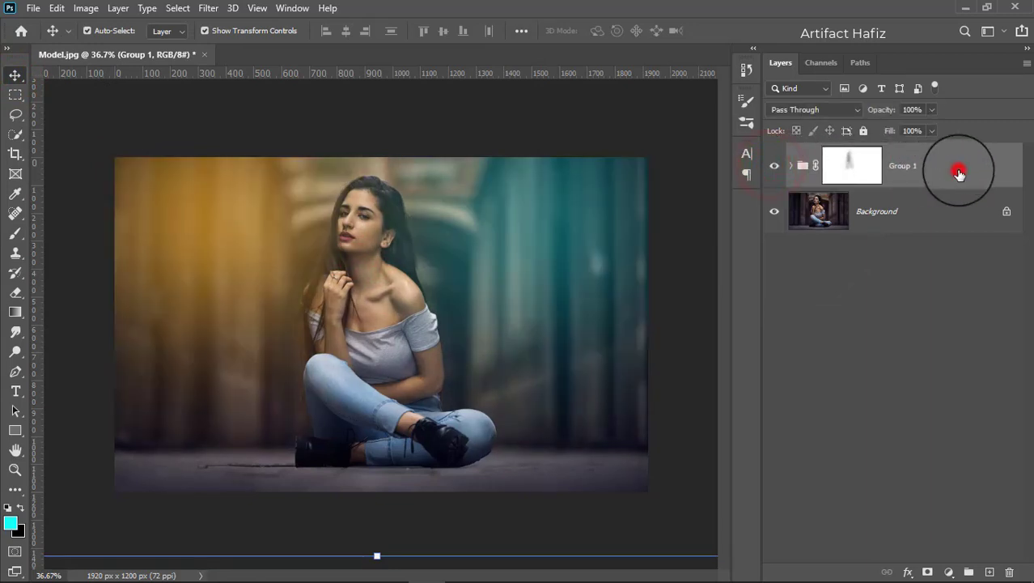
Stamp all visible layers into a new merged layer above the glow group and convert it for smart filters
key("ctrl+alt+shift+e")
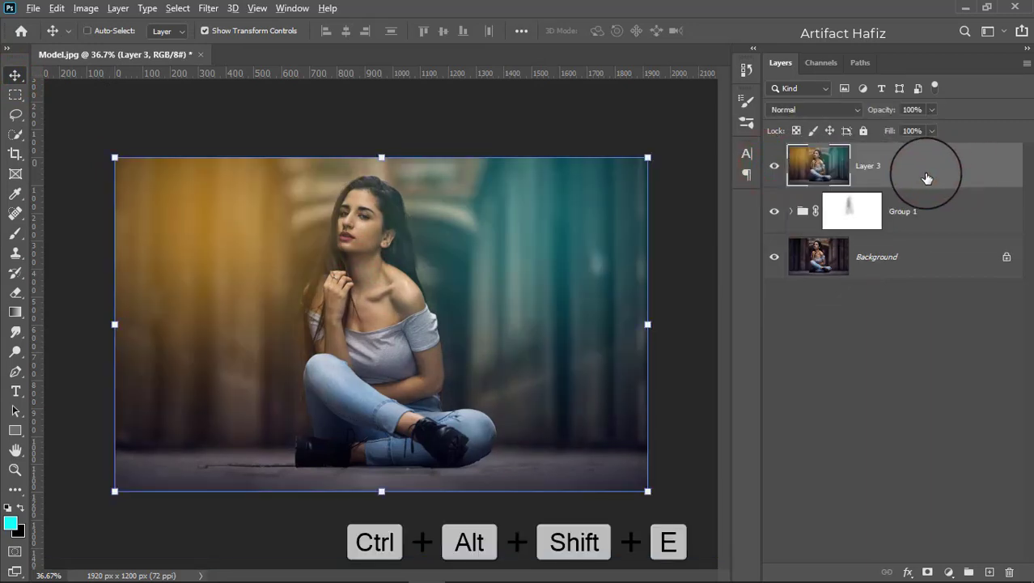
left_click(210, 8)
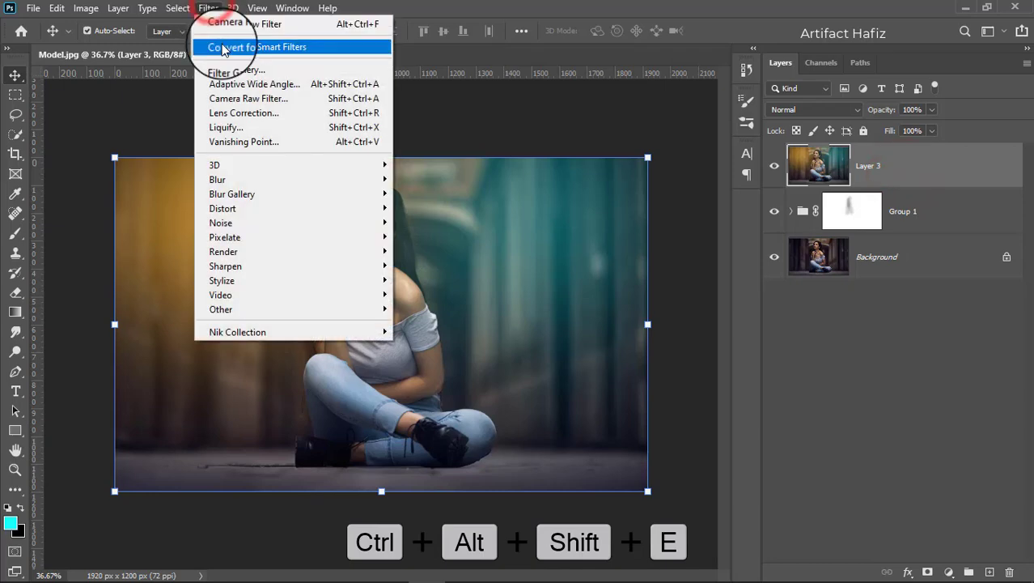
left_click(259, 47)
left_click(505, 239)
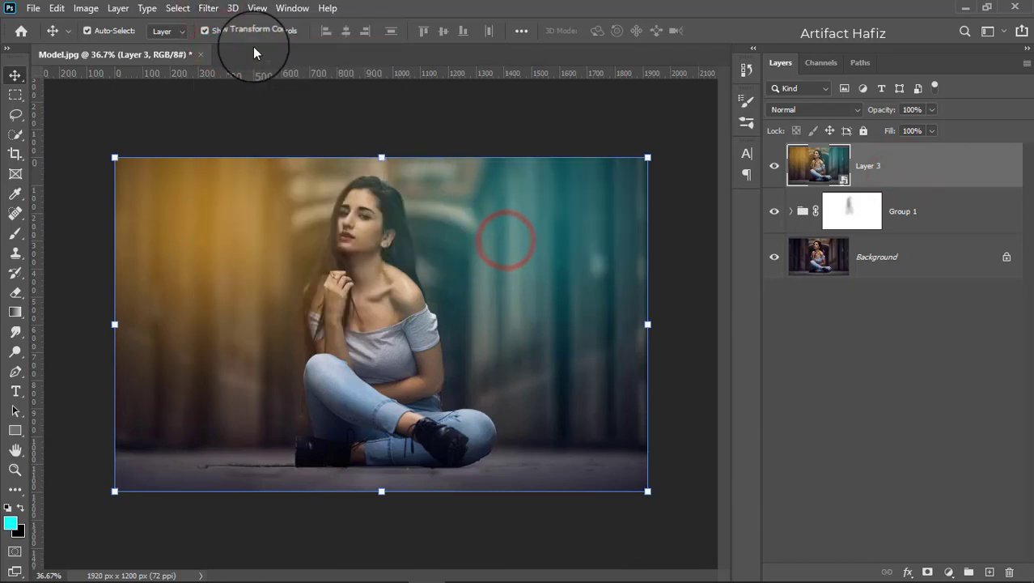
Open the Camera Raw filter on the merged layer and set Temperature to -14 and Tint to +5
left_click(209, 8)
left_click(245, 100)
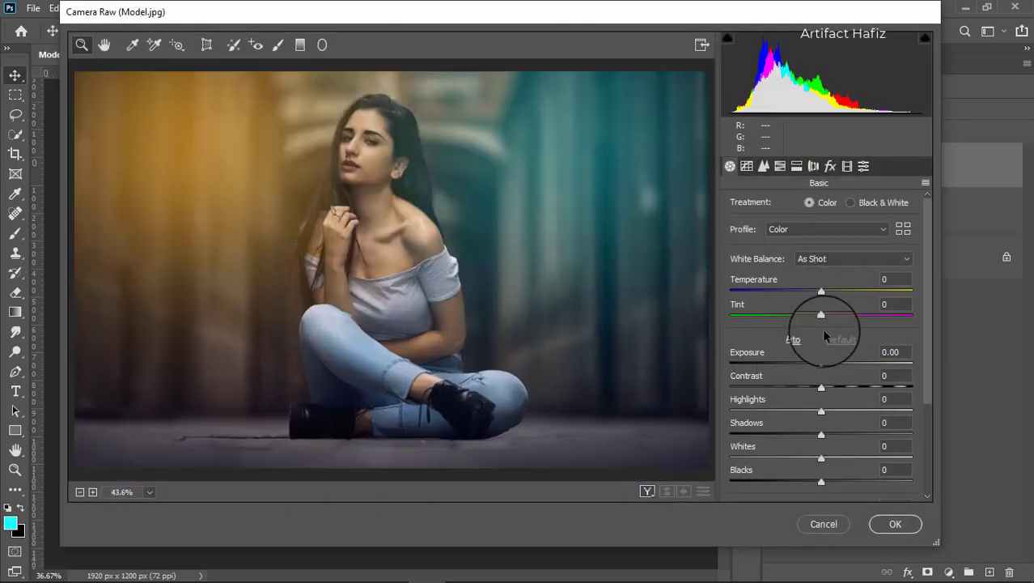
left_click_drag(819, 292, 807, 296)
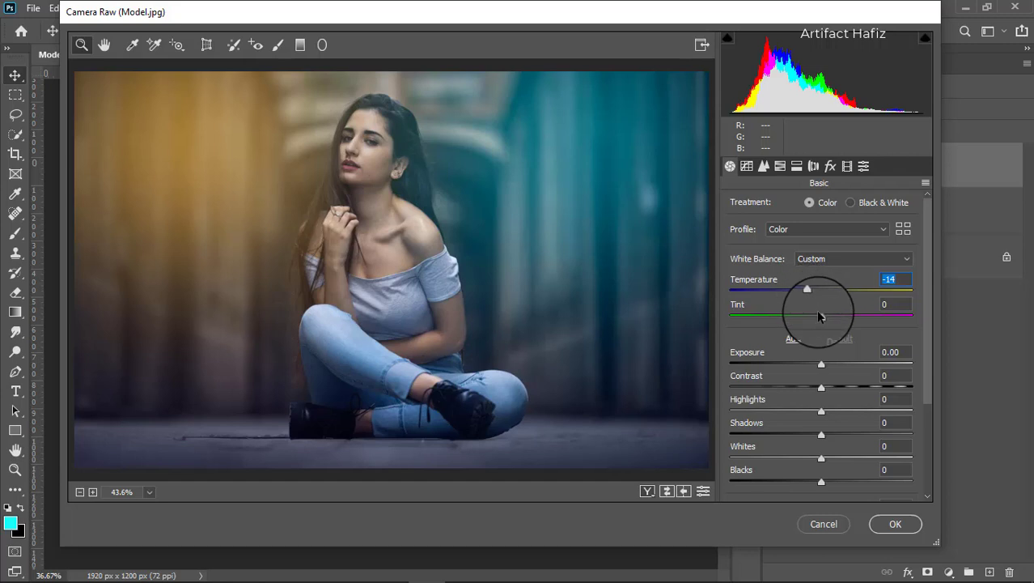
left_click_drag(822, 318, 836, 318)
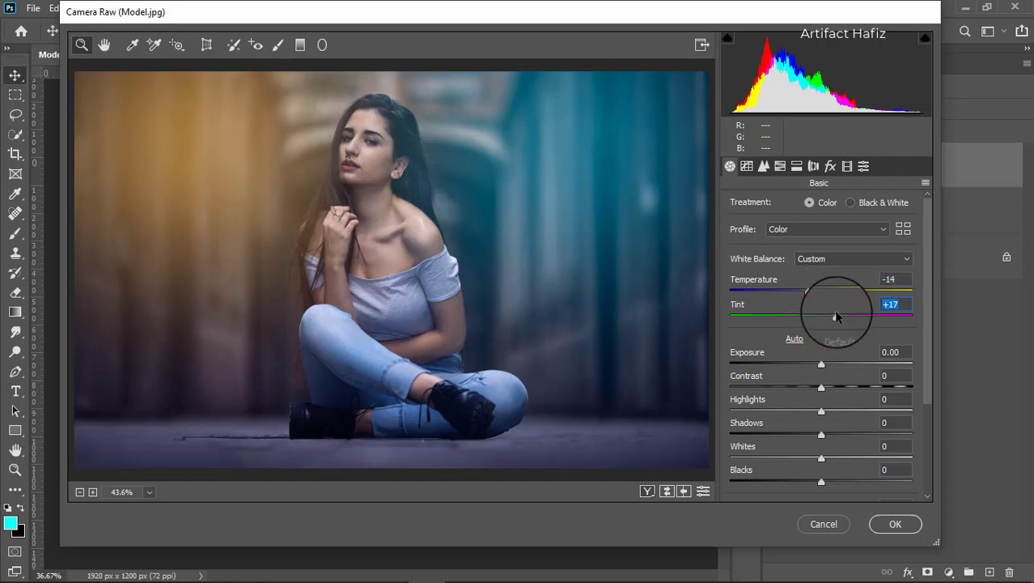
left_click_drag(836, 316, 822, 318)
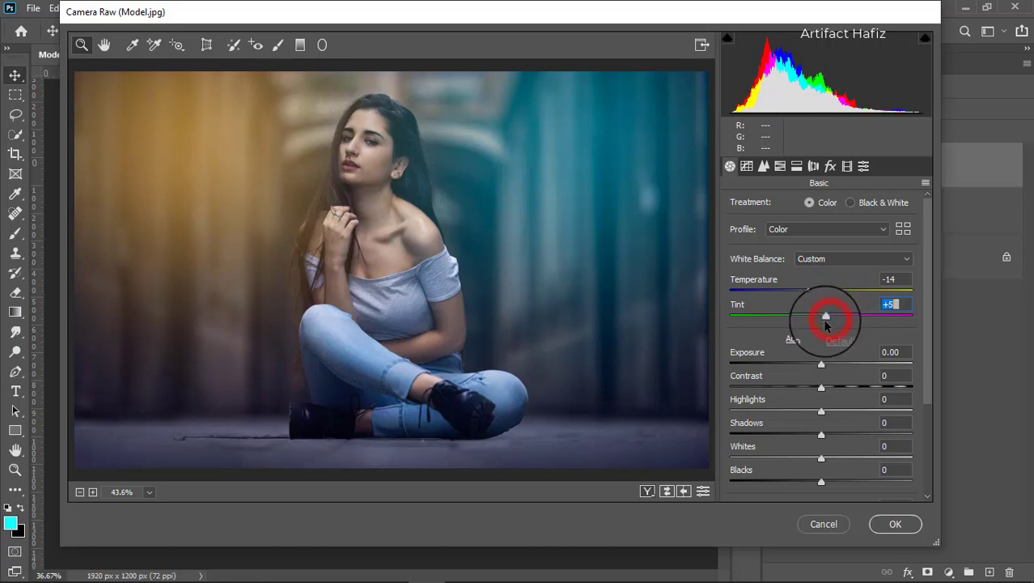
Set the basic tone values to Highlights -19, Shadows +45, Whites +29, Blacks -8, Clarity +7 and Vibrance +9
scroll(842, 427, "down", 3)
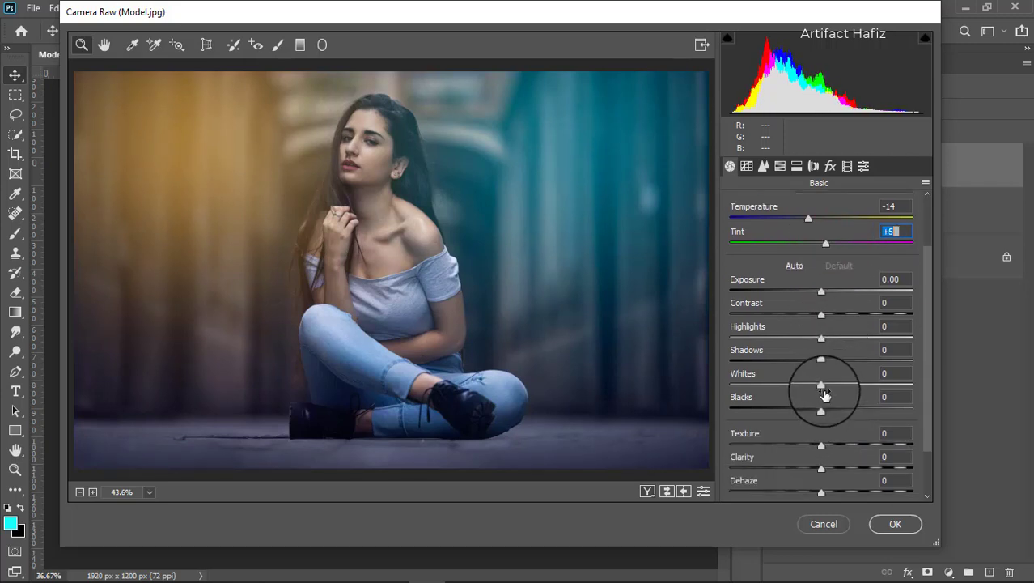
left_click_drag(822, 387, 845, 386)
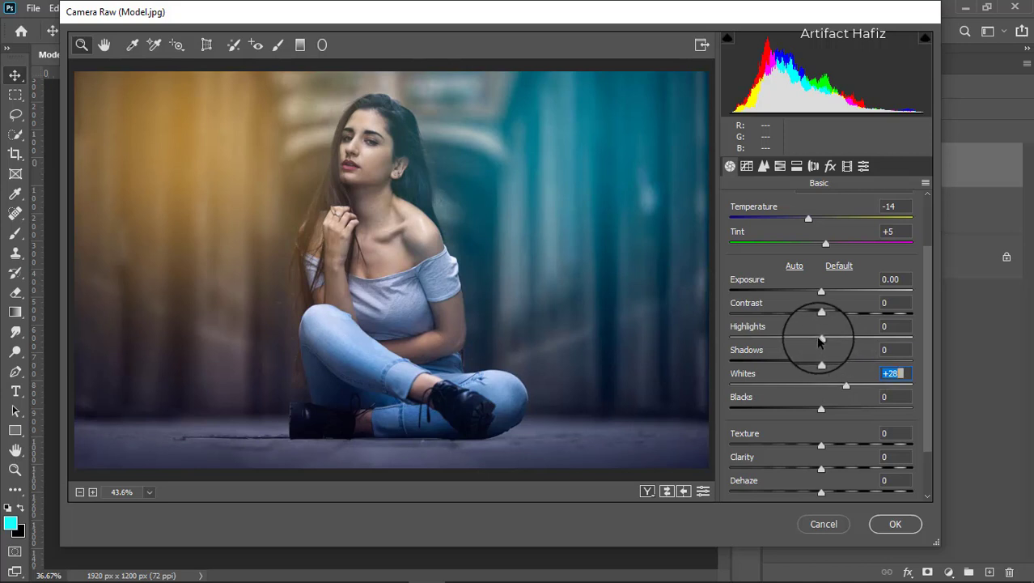
left_click_drag(820, 338, 794, 340)
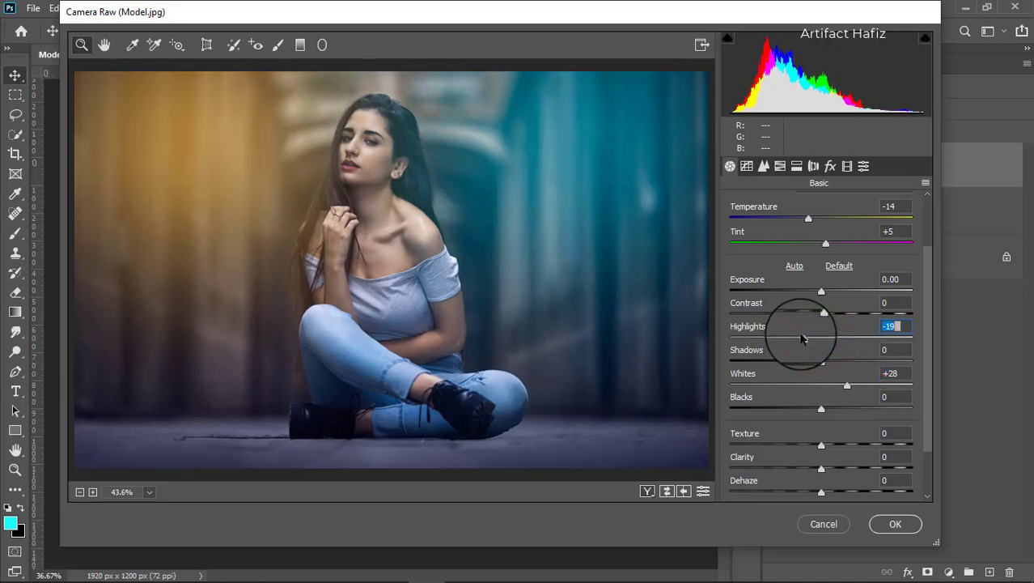
left_click_drag(847, 385, 862, 362)
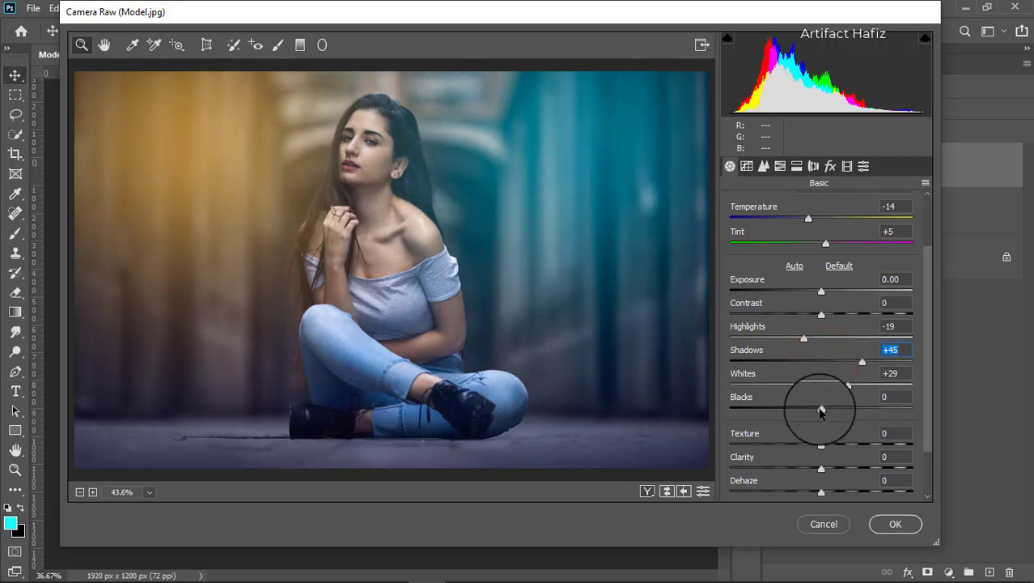
left_click_drag(821, 411, 827, 474)
scroll(870, 429, "down", 1)
scroll(827, 462, "down", 1)
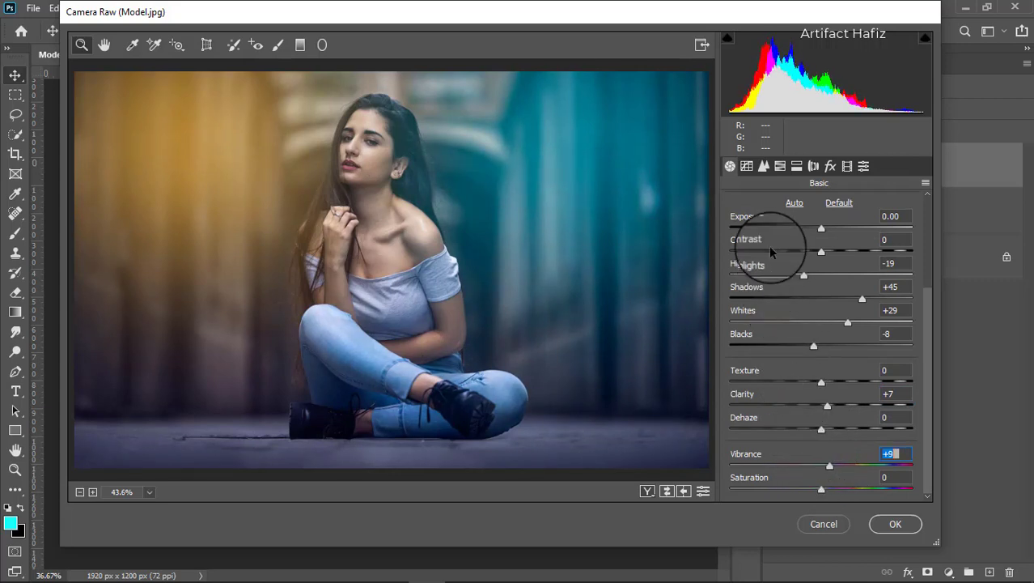
Set the HSL saturation to Reds +12, Oranges +8, Yellows -22 and Aquas -31, and reduce the Blues slightly
left_click(780, 166)
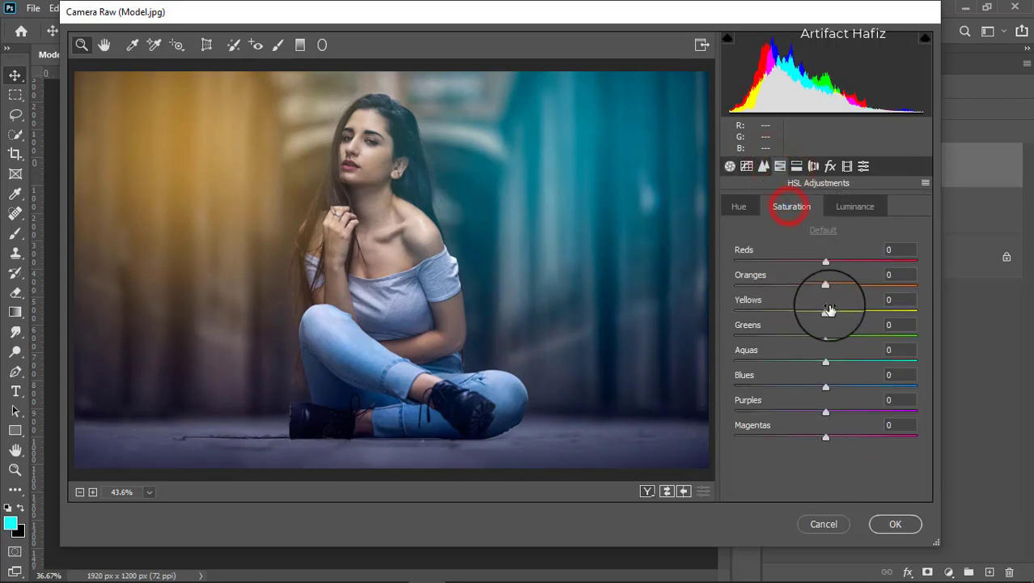
left_click_drag(826, 312, 835, 292)
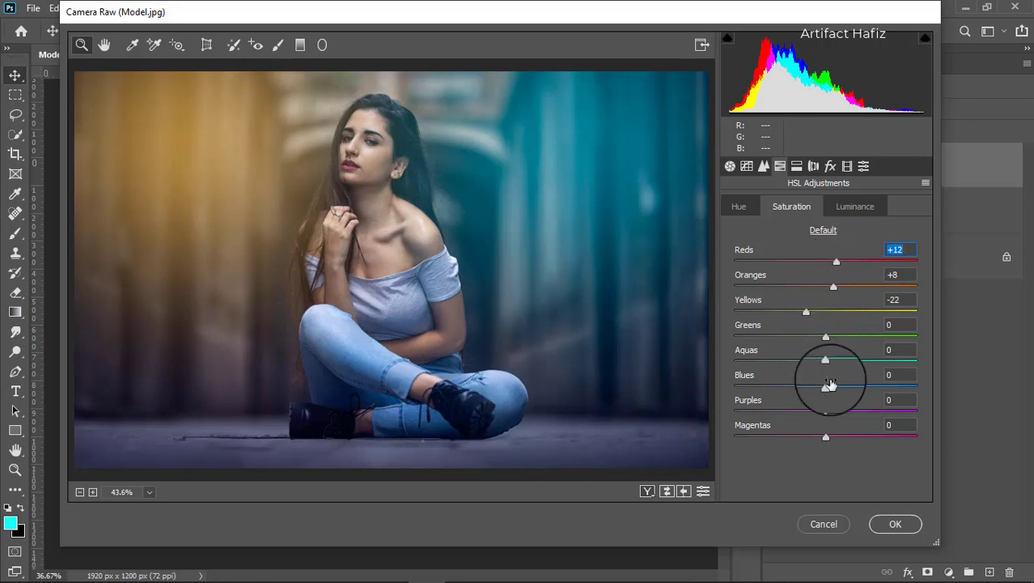
left_click_drag(826, 389, 798, 361)
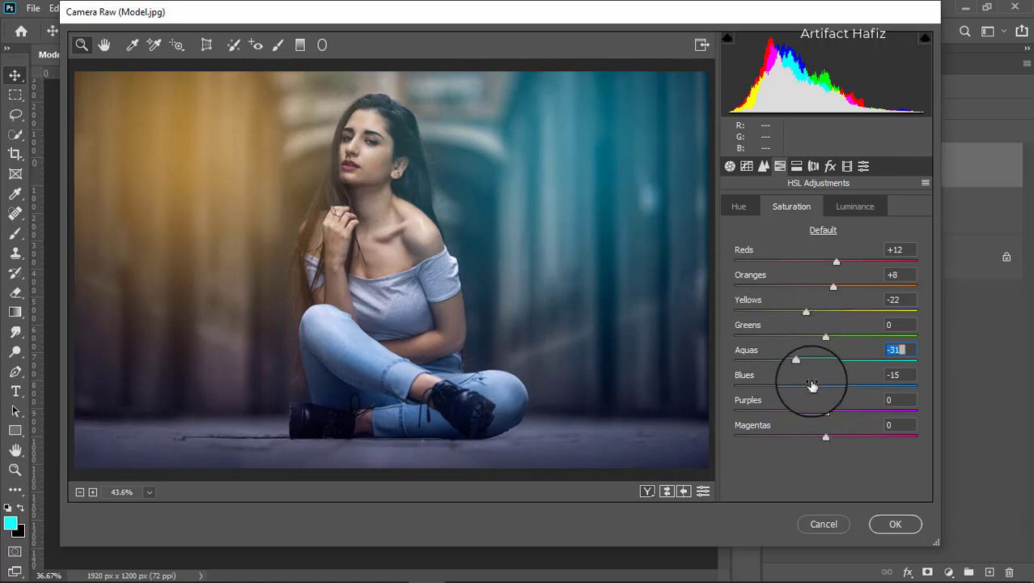
left_click_drag(812, 387, 817, 391)
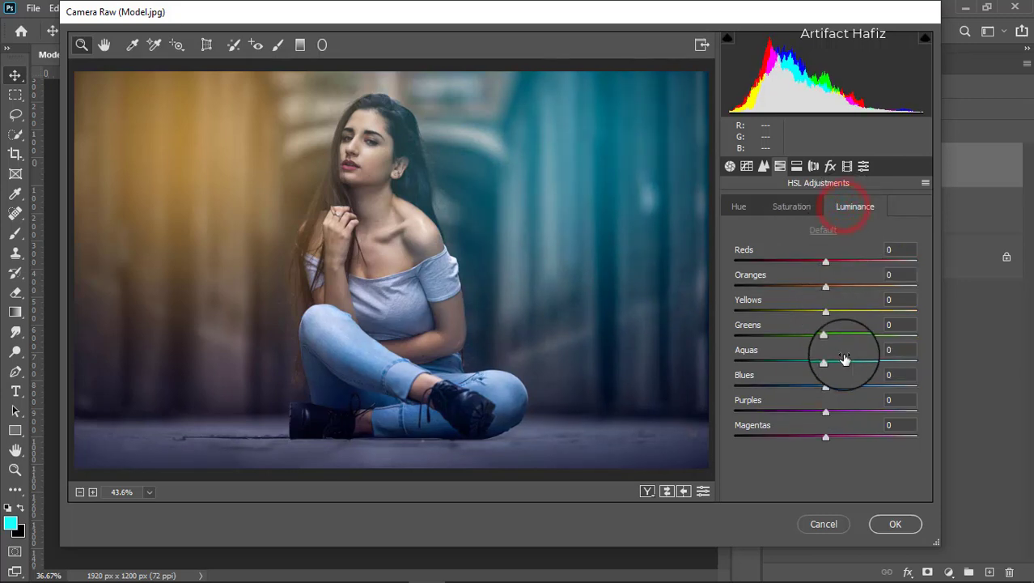
Set the HSL luminance to Aquas +25, Blues -36 and Yellows +22
left_click_drag(827, 363, 793, 403)
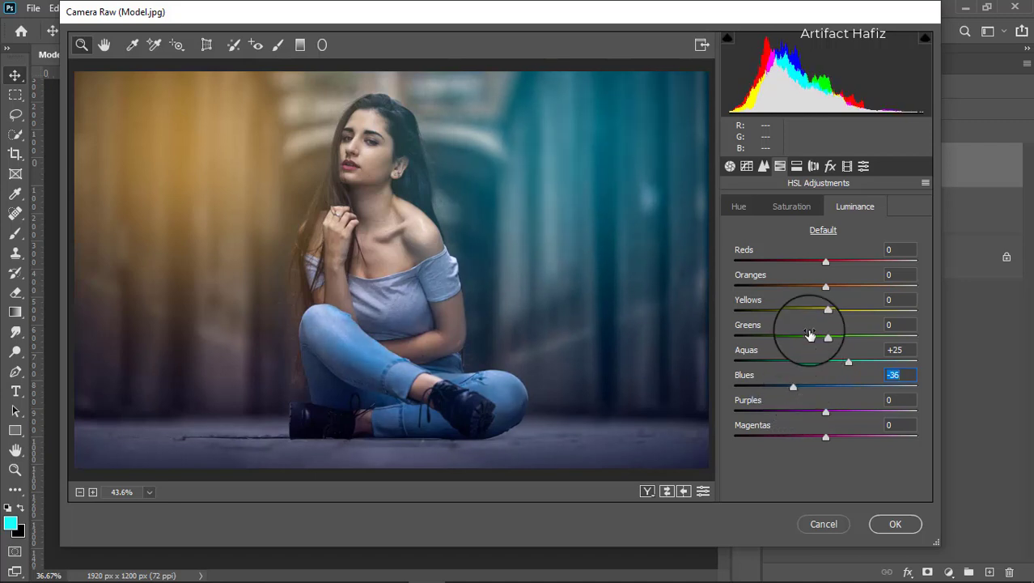
left_click_drag(826, 311, 801, 323)
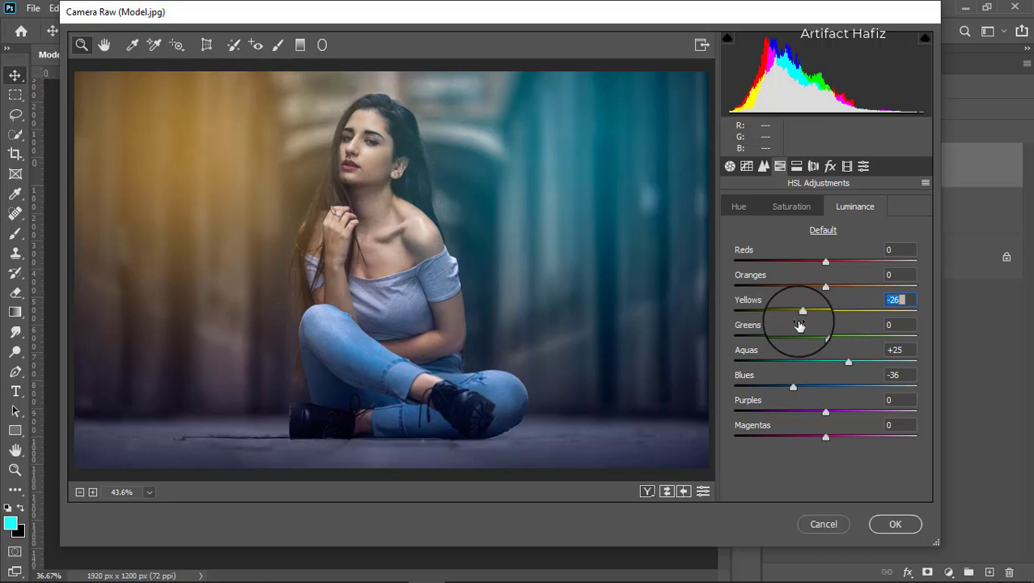
left_click_drag(802, 311, 845, 313)
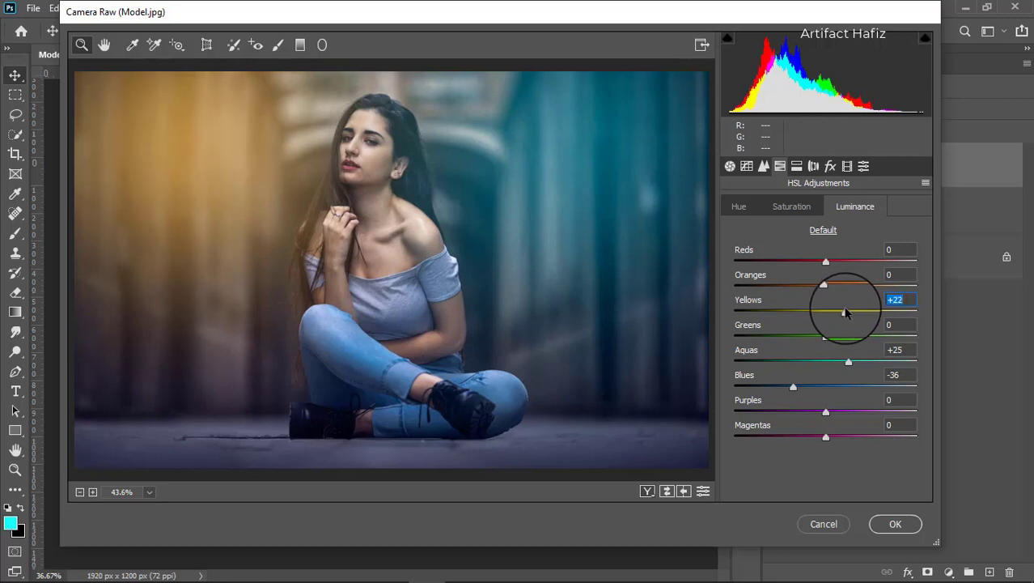
Set the HSL hue to Yellows +22, Aquas -35 and Blues -18, and the Blues saturation to -39
left_click(737, 206)
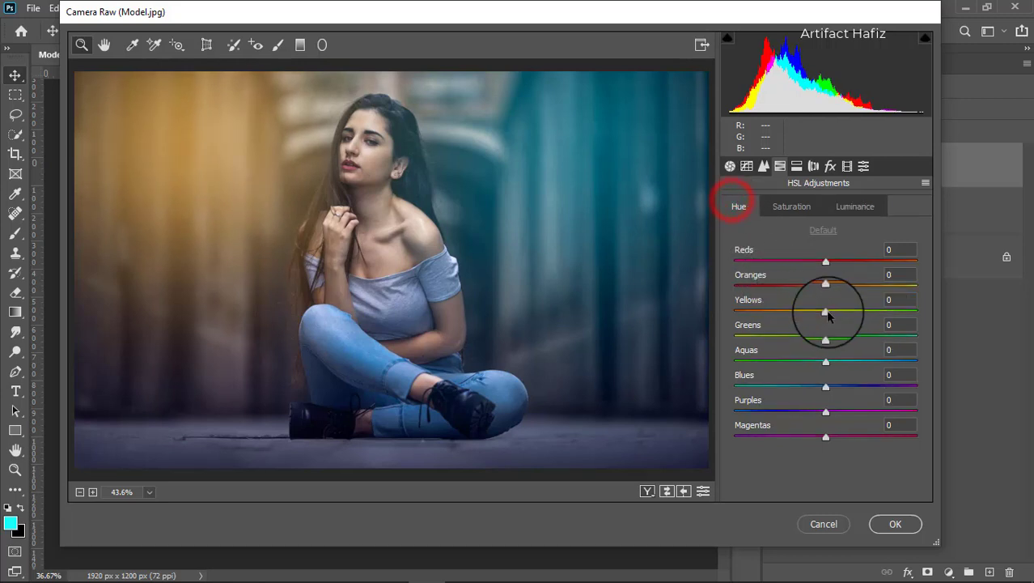
left_click_drag(826, 312, 854, 318)
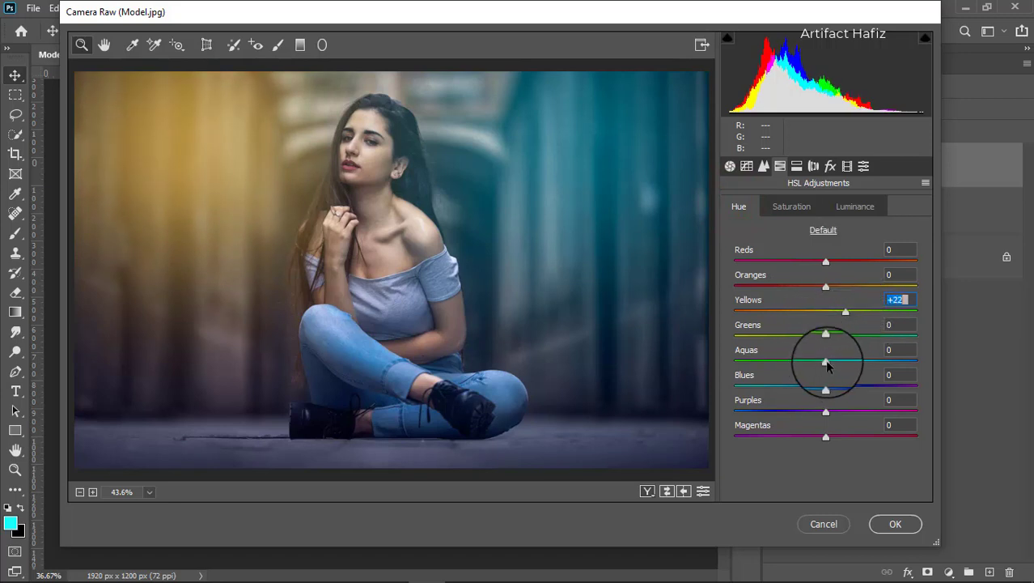
left_click_drag(825, 363, 794, 392)
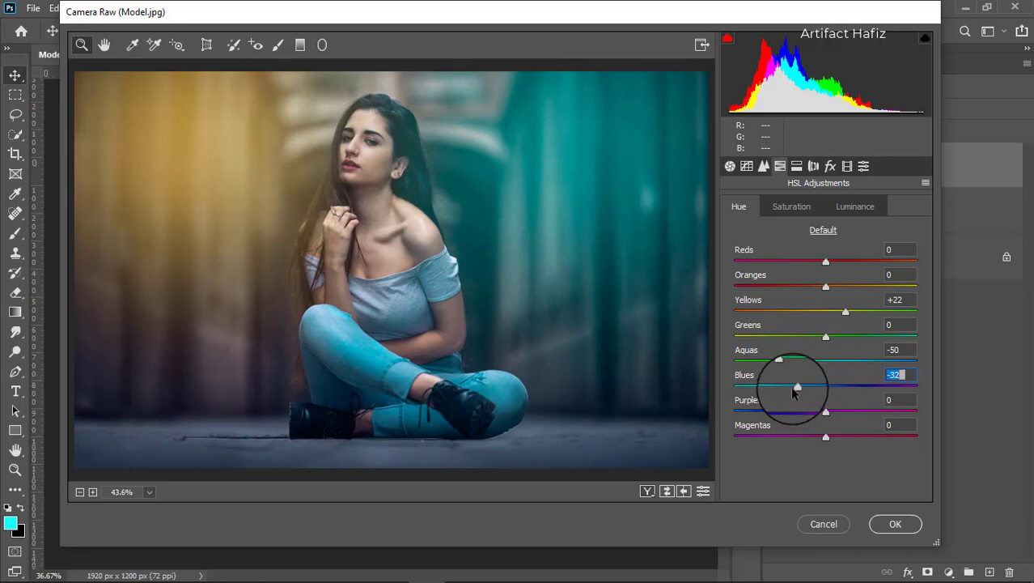
mouse_move(797, 380)
left_mouse_down()
mouse_move(820, 380)
mouse_move(810, 382)
left_mouse_up()
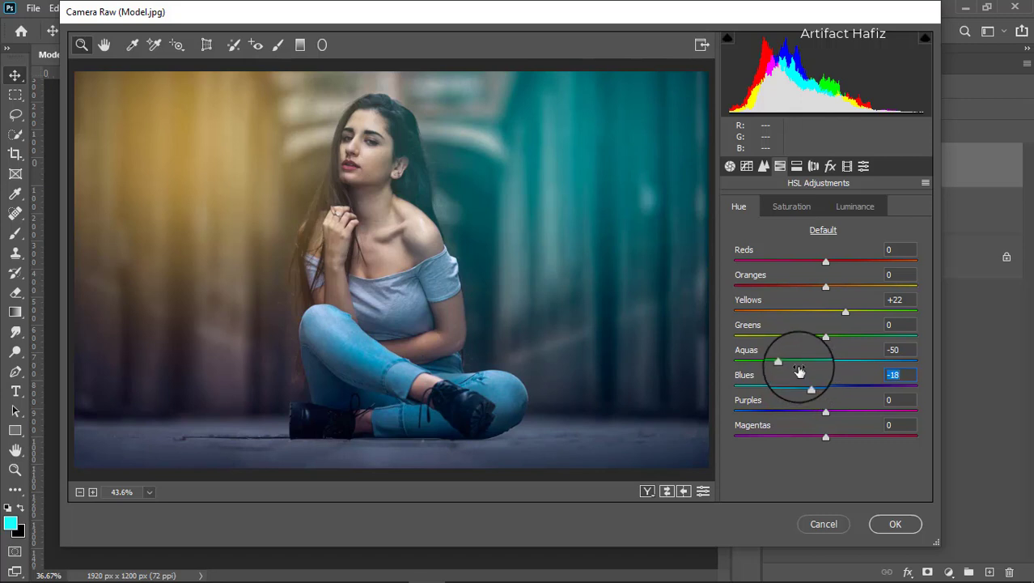
left_click_drag(780, 362, 816, 362)
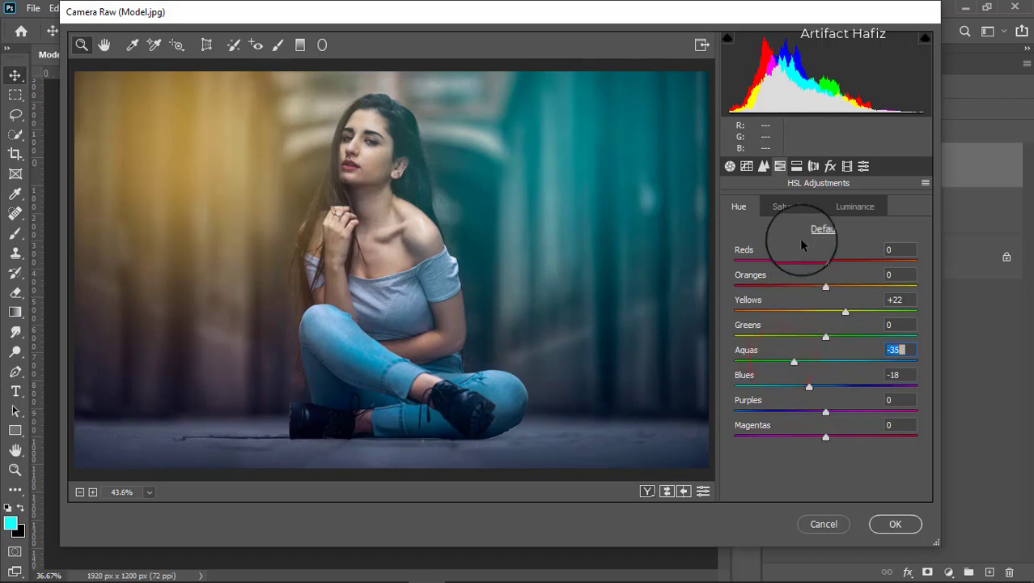
left_click(792, 207)
left_click_drag(818, 389, 792, 395)
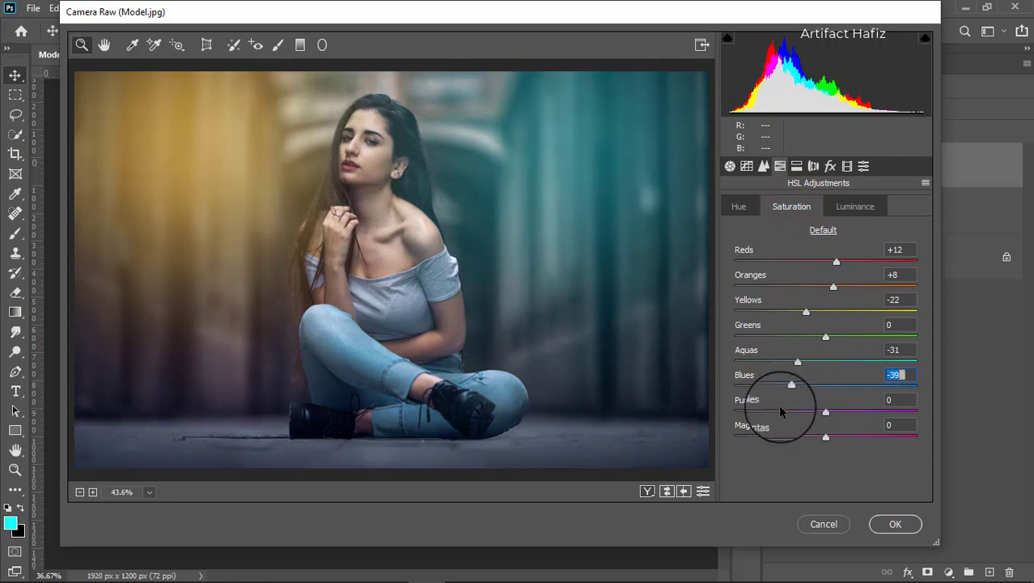
Split-tone the shadows with hue 260 and saturation 15, and the highlights with hue 71 and saturation about 10
left_click(795, 168)
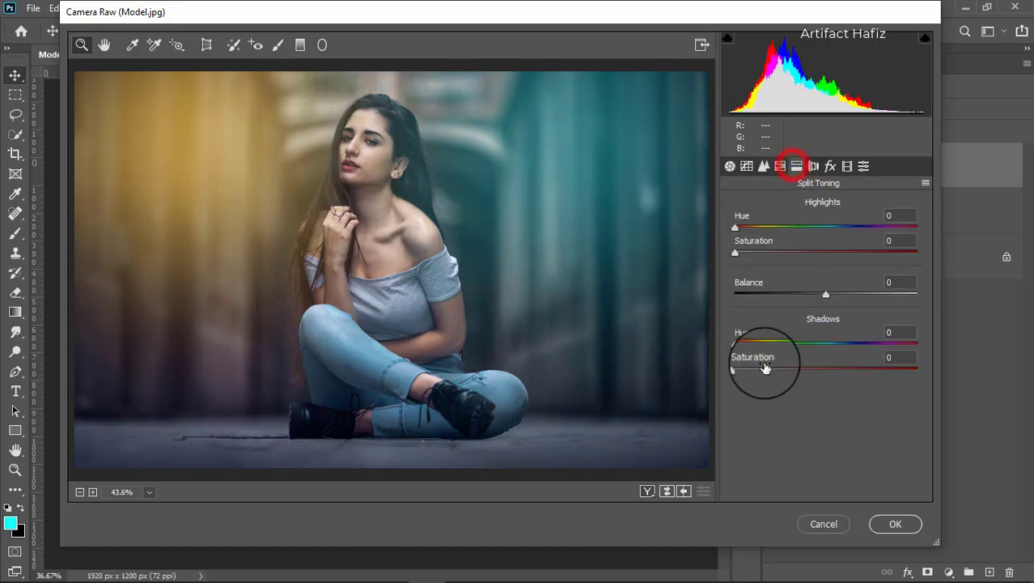
left_click_drag(735, 370, 865, 372)
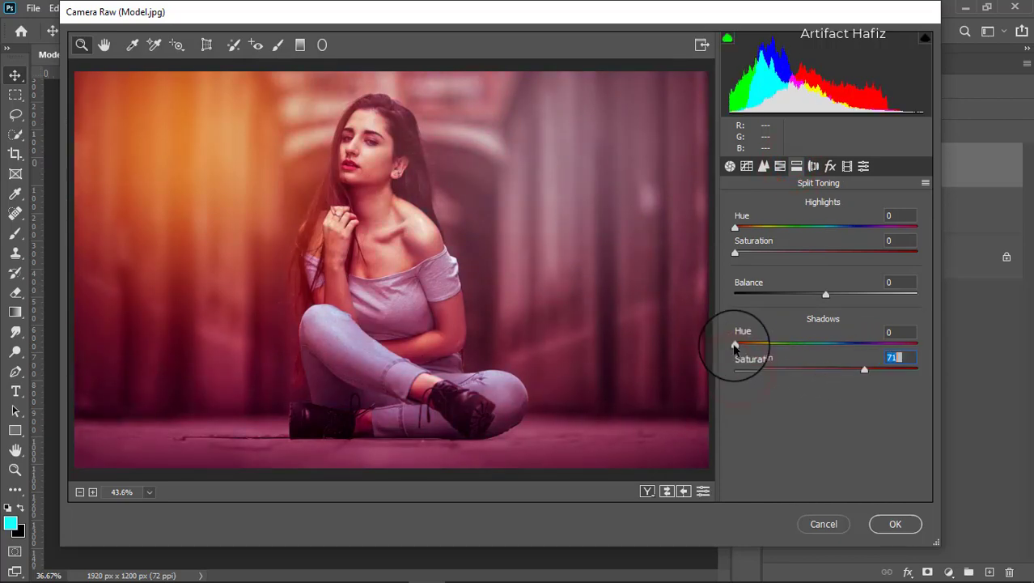
left_click_drag(735, 344, 769, 374)
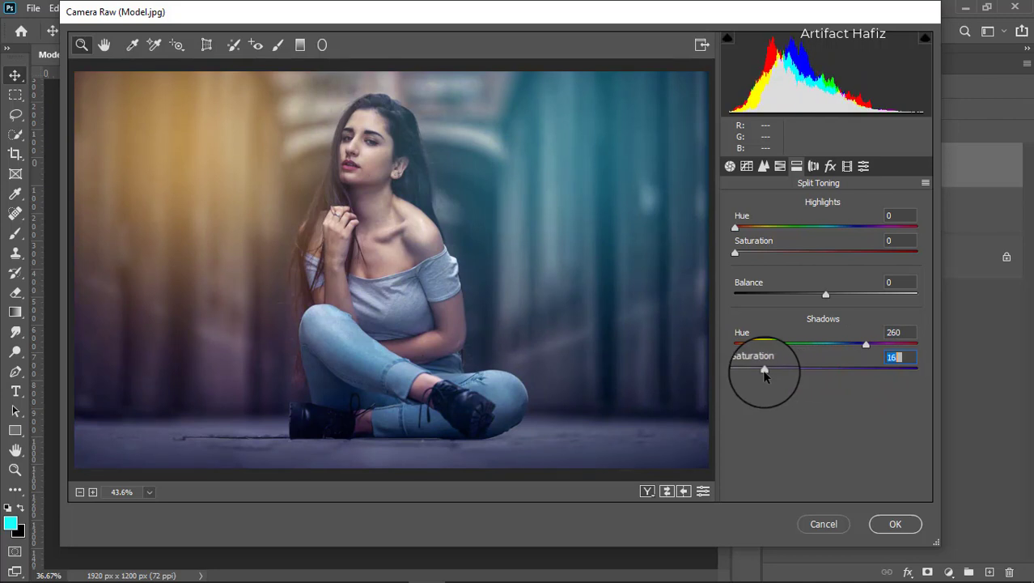
left_click_drag(735, 252, 856, 256)
left_click_drag(735, 227, 768, 237)
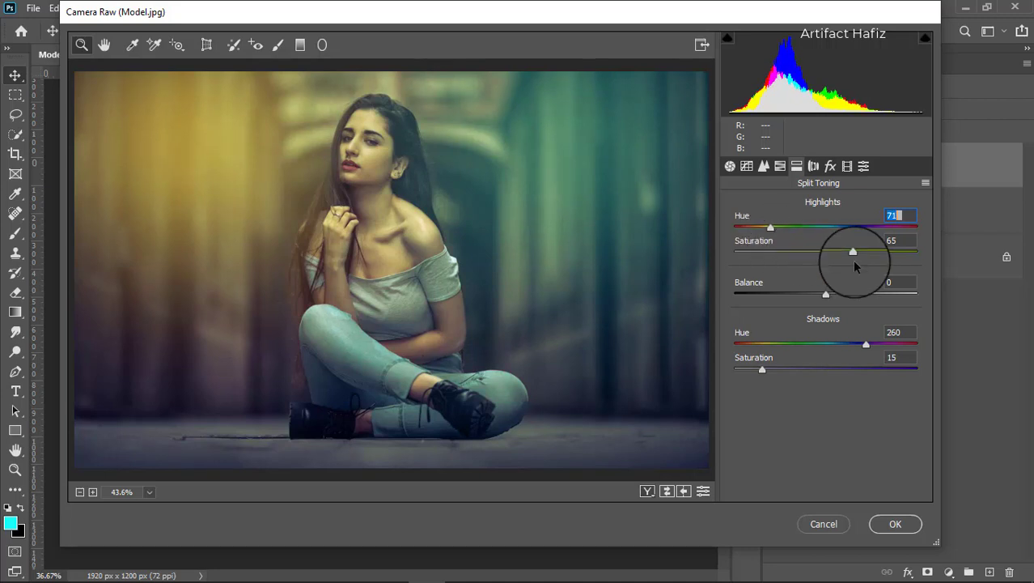
left_click_drag(854, 252, 765, 255)
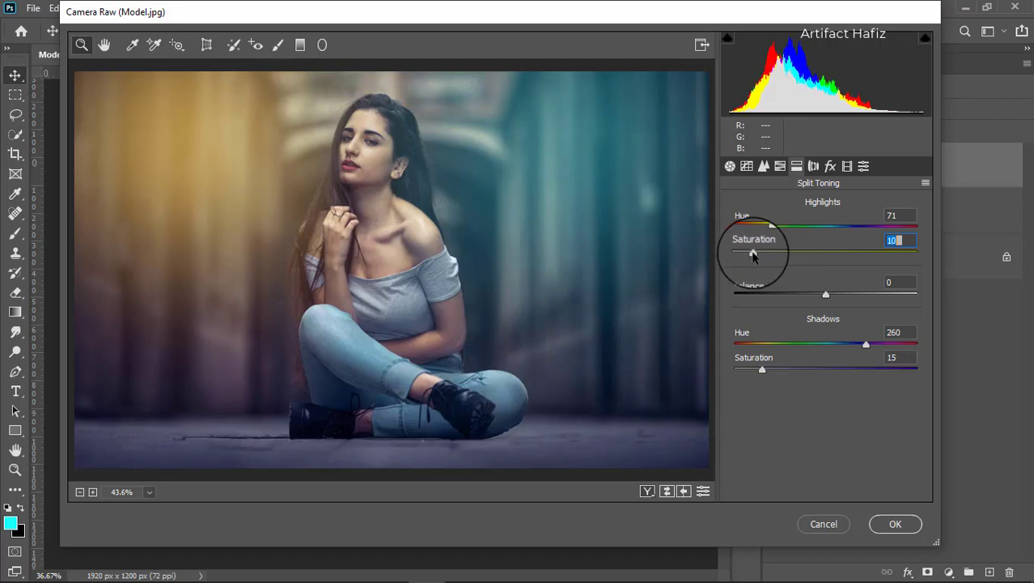
Set the sharpening amount to 6, and pull the RGB point curve down in the shadows while raising its midtones to about input 141, output 139
left_click(763, 167)
left_click_drag(731, 228, 738, 230)
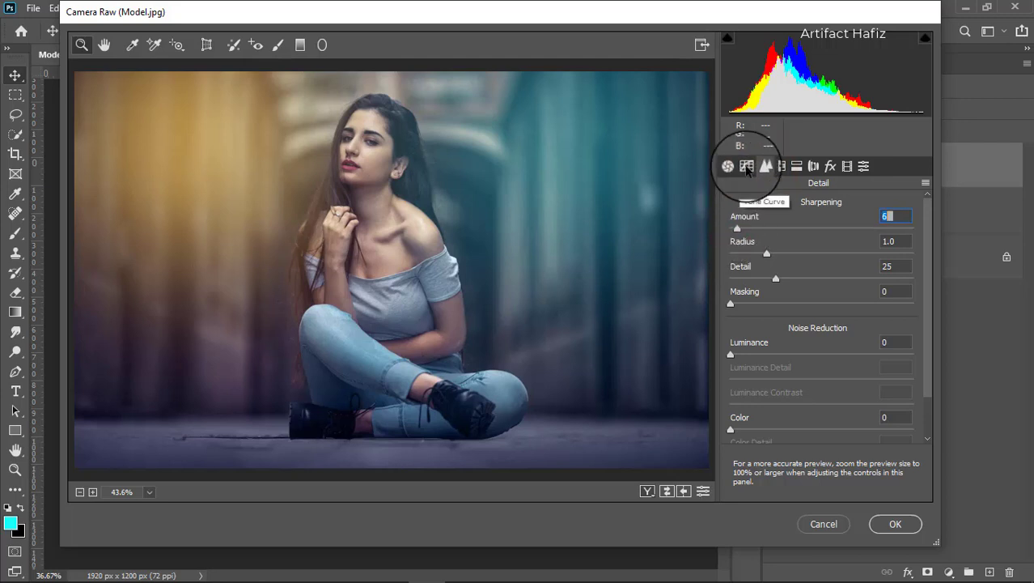
left_click(746, 166)
left_click_drag(774, 422, 775, 431)
left_click_drag(835, 374, 831, 365)
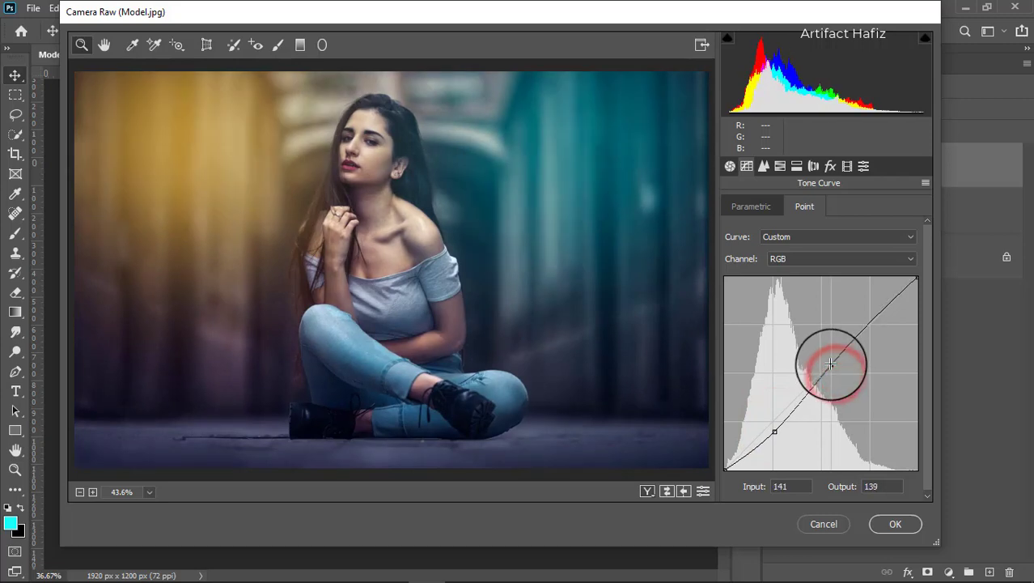
Lift the RGB point curve's black point to output 10 and move its shadow point to input 52, output 50
left_click_drag(773, 433, 769, 429)
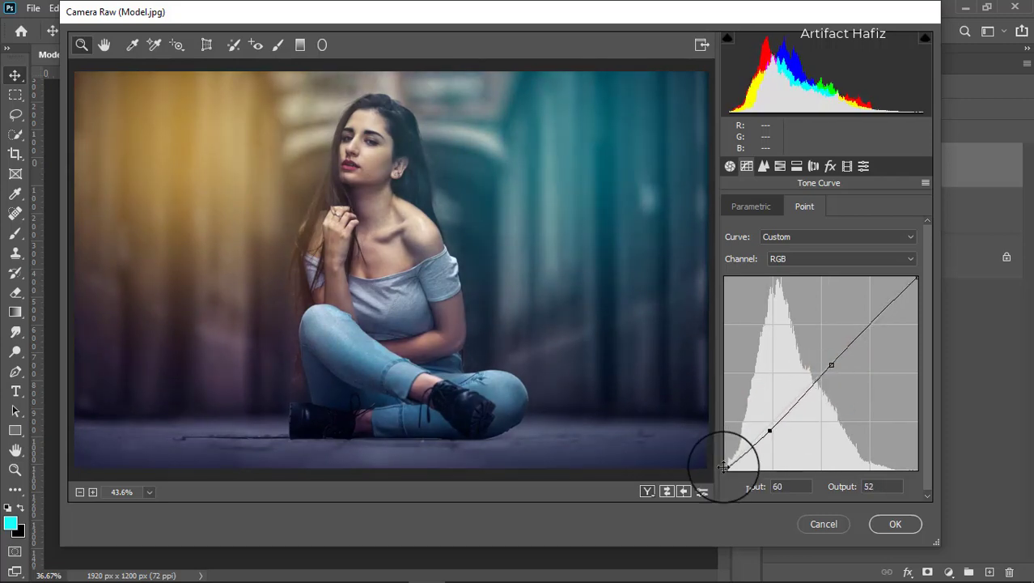
mouse_move(725, 468)
left_mouse_down()
mouse_move(719, 454)
mouse_move(717, 462)
left_mouse_up()
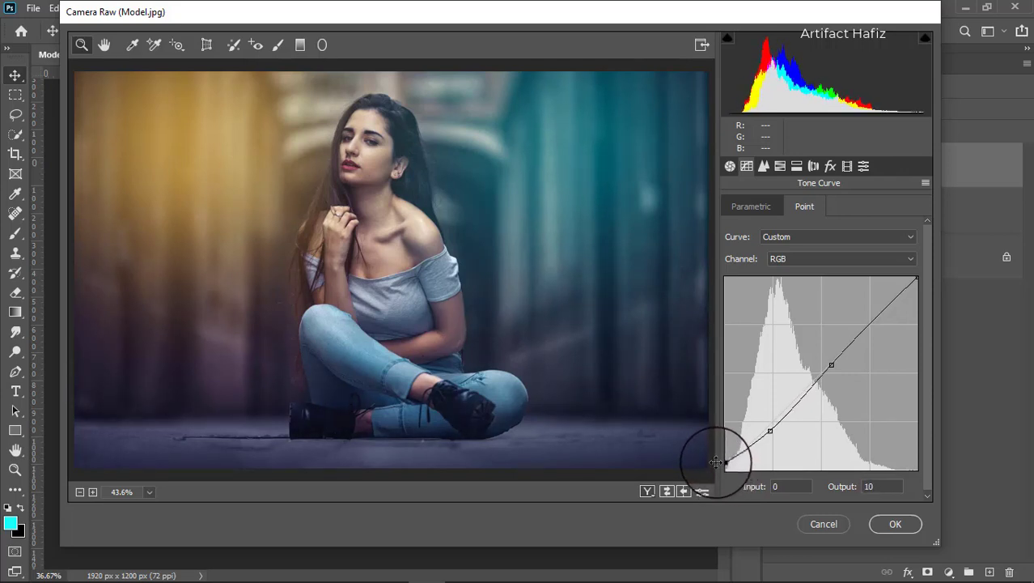
left_click_drag(770, 429, 763, 432)
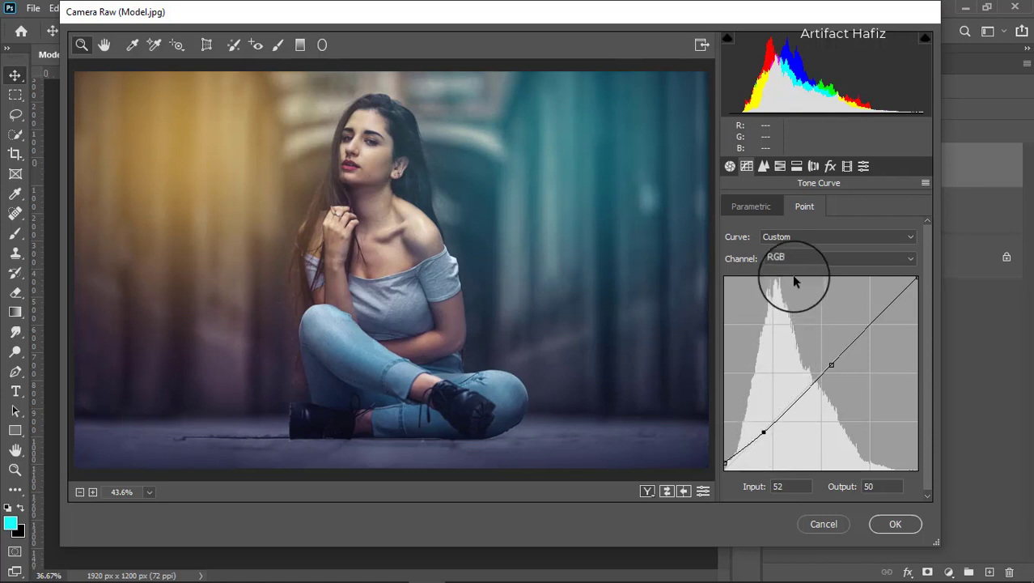
Set the calibration to Red Primary hue -4, Green Primary hue -11, and Blue Primary hue about -18 and saturation -18, and apply the filter
left_click(847, 166)
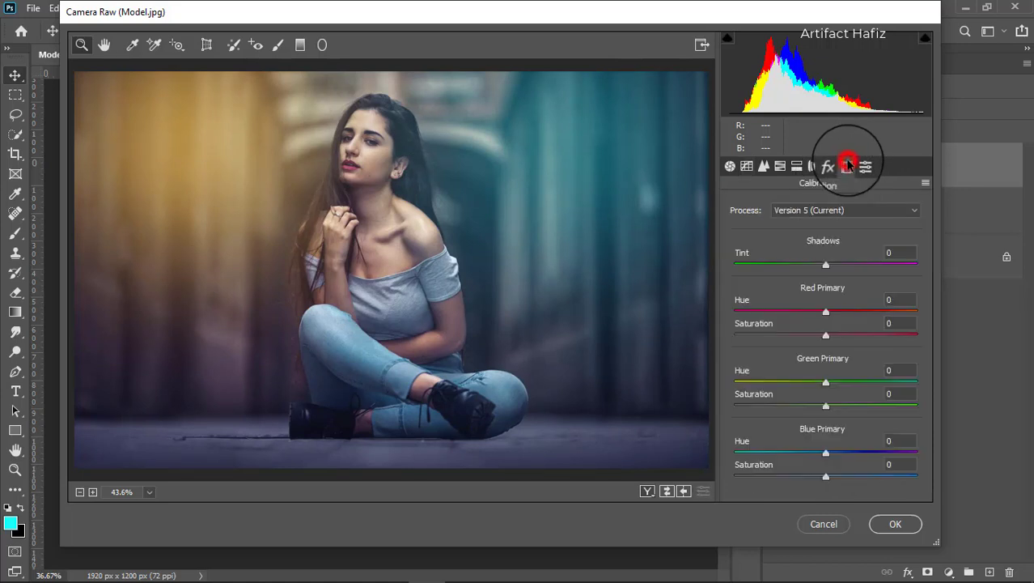
mouse_move(826, 311)
left_mouse_down()
mouse_move(839, 305)
mouse_move(817, 308)
mouse_move(854, 316)
mouse_move(823, 312)
left_mouse_up()
mouse_move(825, 382)
left_mouse_down()
mouse_move(808, 381)
mouse_move(845, 386)
mouse_move(820, 383)
mouse_move(824, 397)
left_mouse_up()
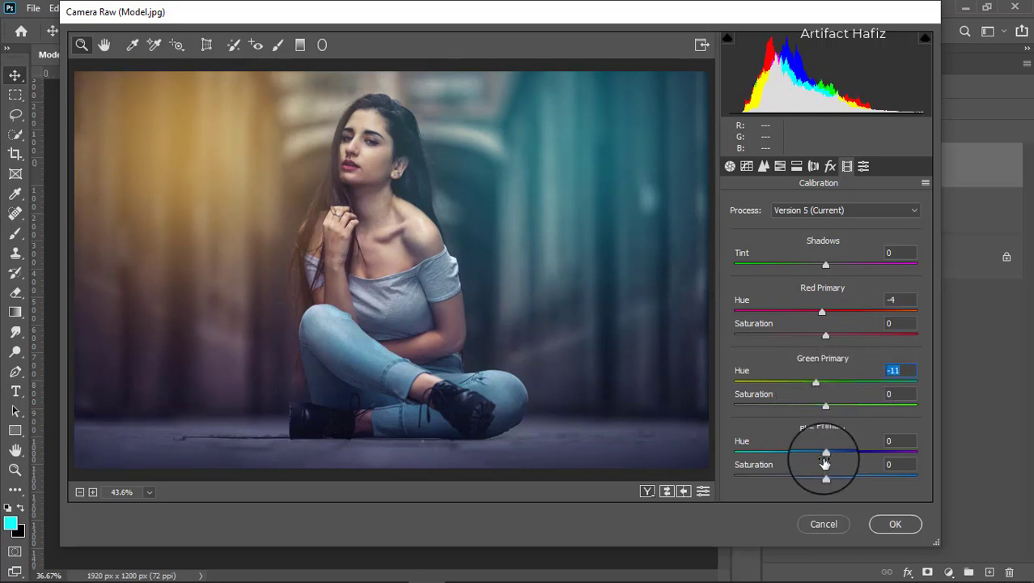
left_click_drag(825, 452, 809, 478)
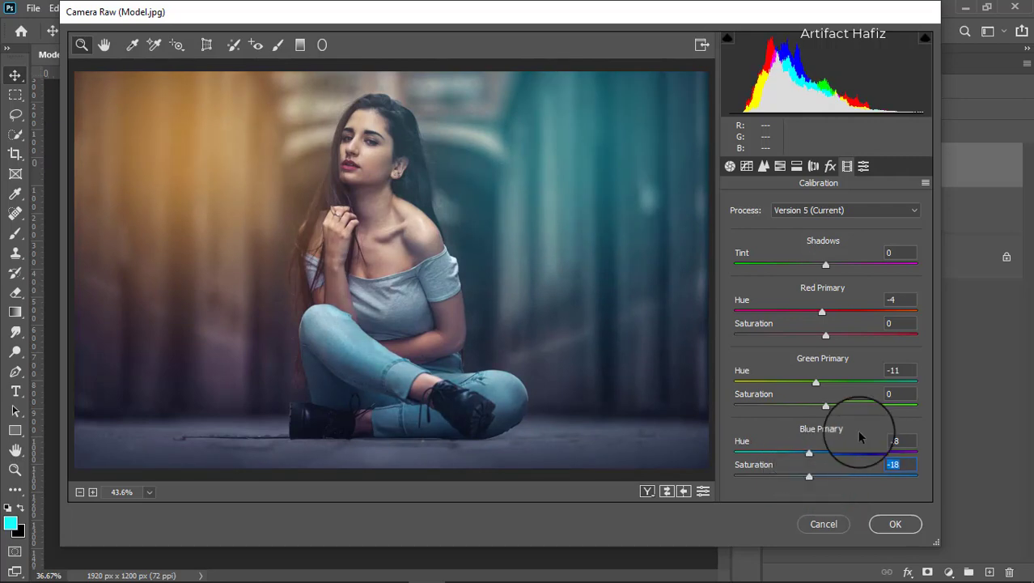
left_click(885, 523)
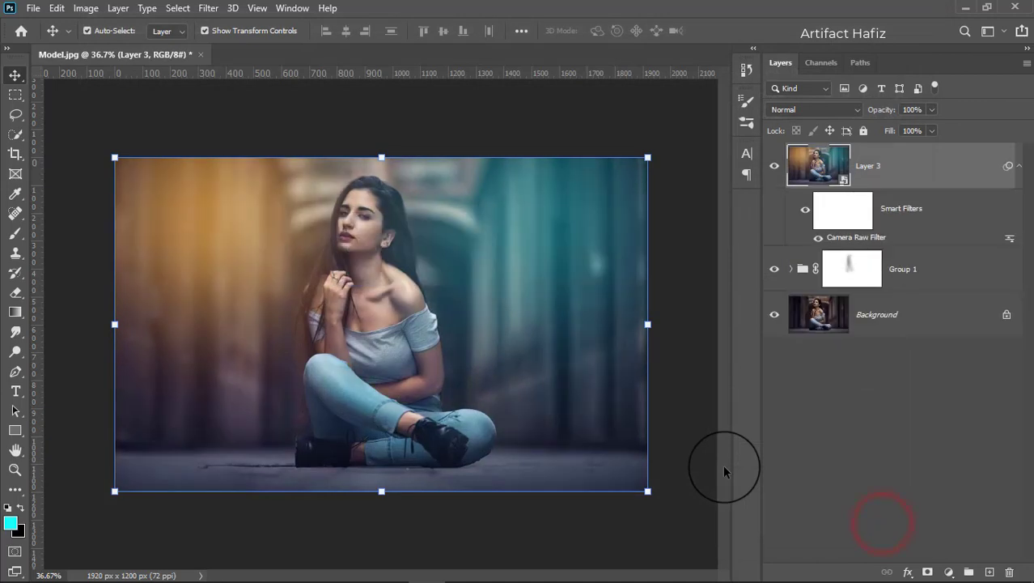
left_click(774, 168)
left_click(774, 167)
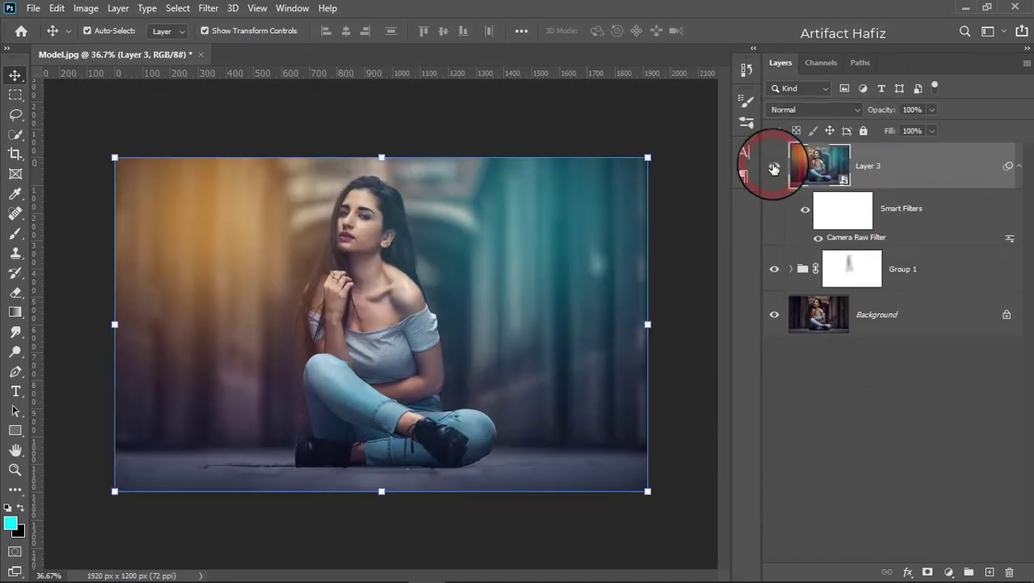
Add a Color Lookup adjustment layer above Layer 3 using the Soft_Warming.look 3DLUT file
left_click(897, 167)
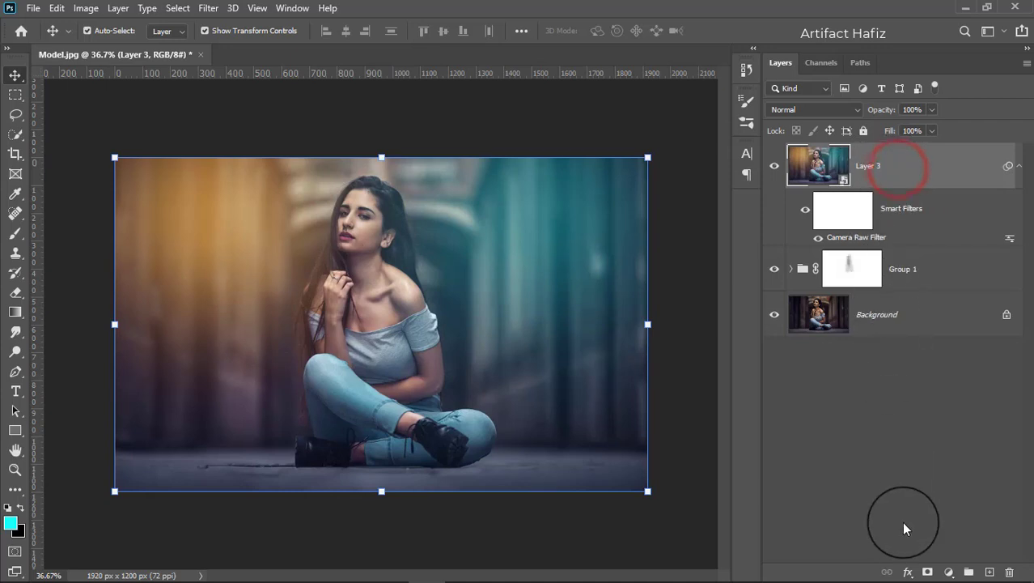
left_click(950, 572)
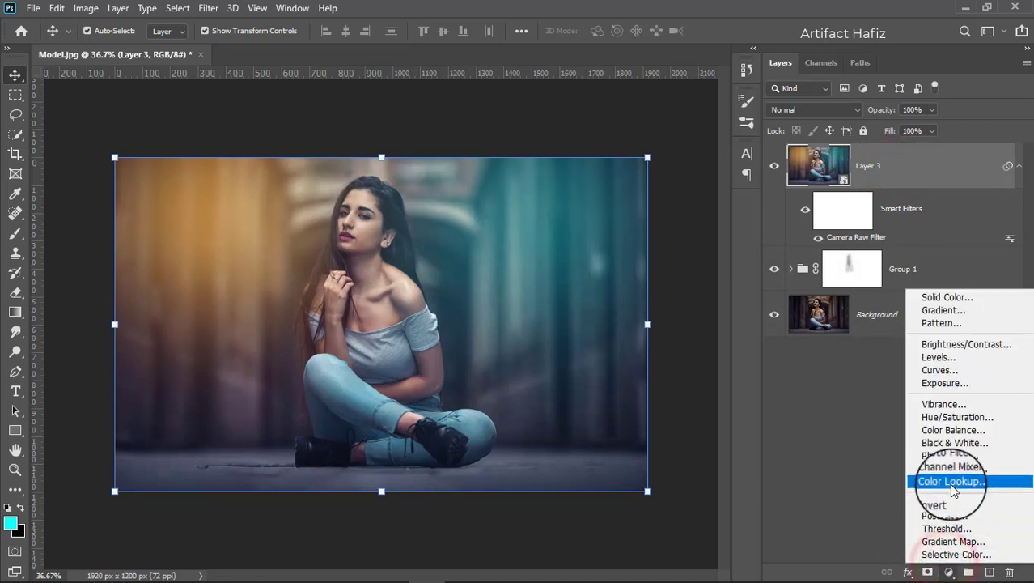
left_click(954, 484)
left_click(658, 157)
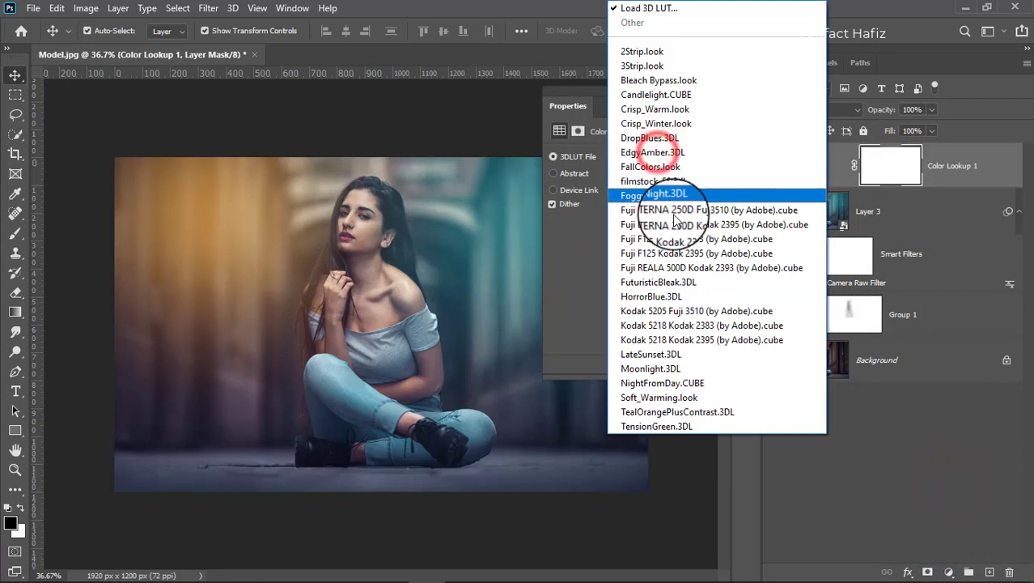
left_click(685, 398)
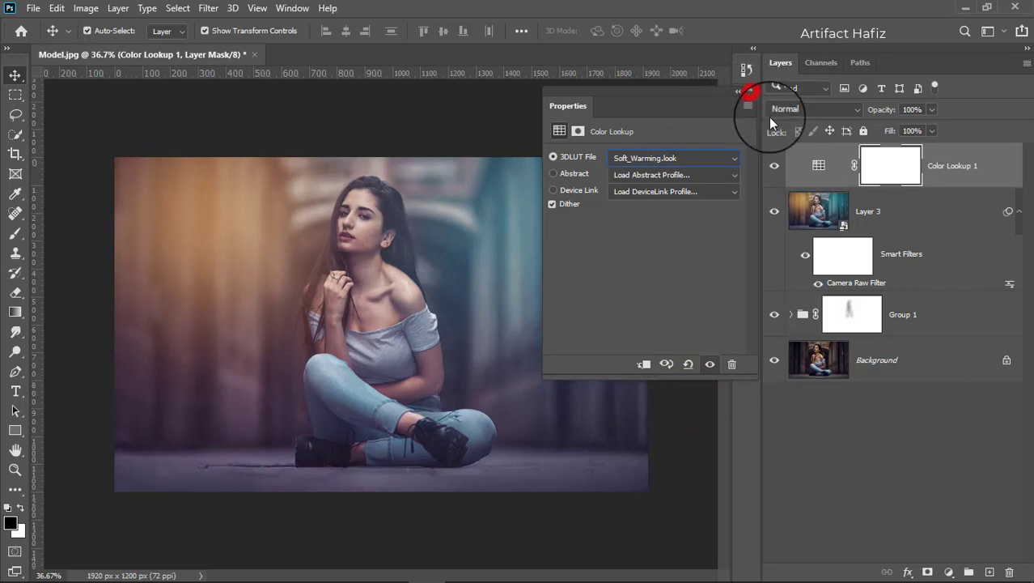
left_click(746, 91)
Lower the Color Lookup layer's opacity to 18%
left_click(964, 165)
left_click(931, 108)
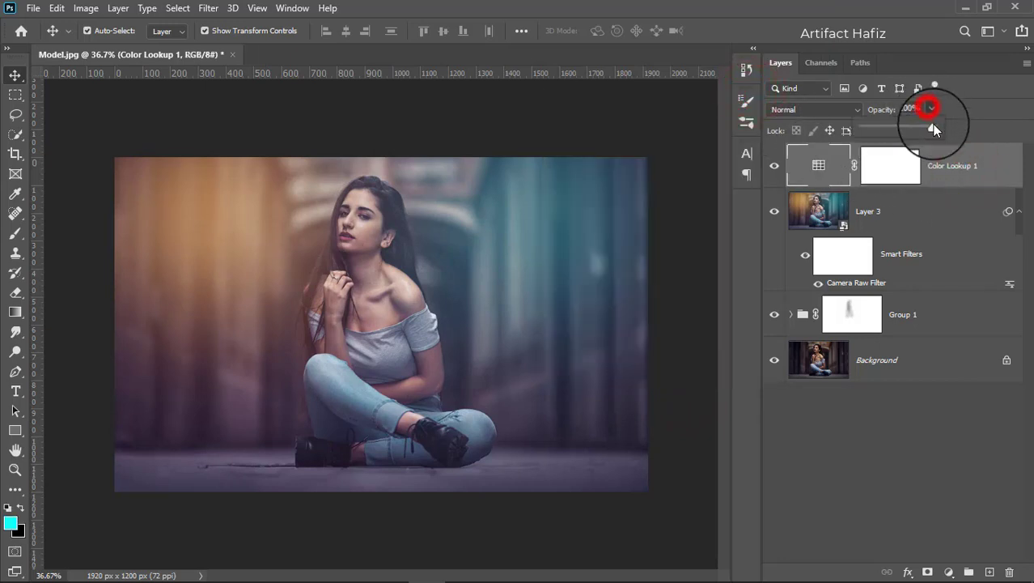
left_click_drag(933, 126, 872, 132)
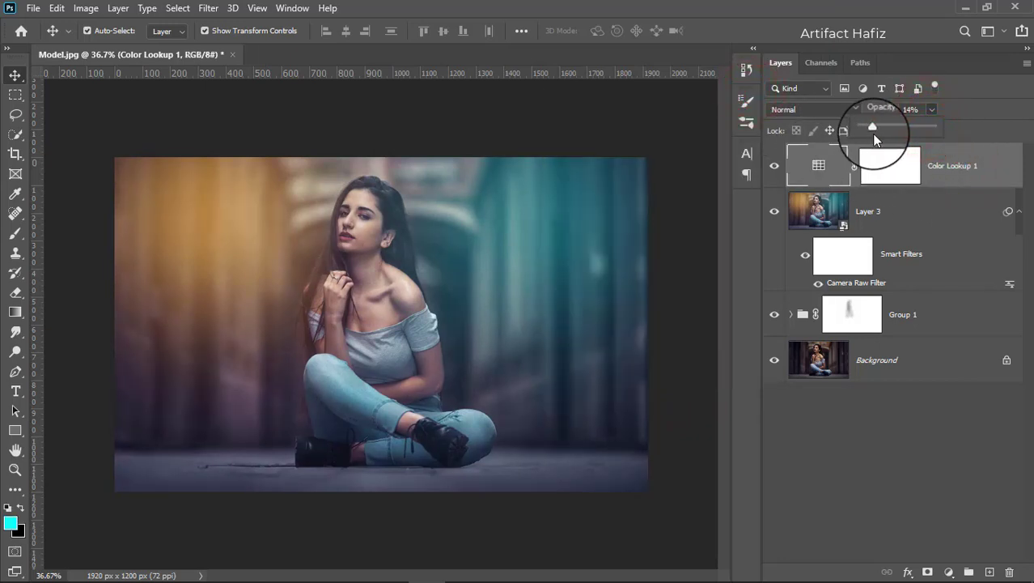
Add a Curves adjustment layer above the Color Lookup that darkens the midtones, supports the upper tones and slightly lifts the black point
left_click(958, 169)
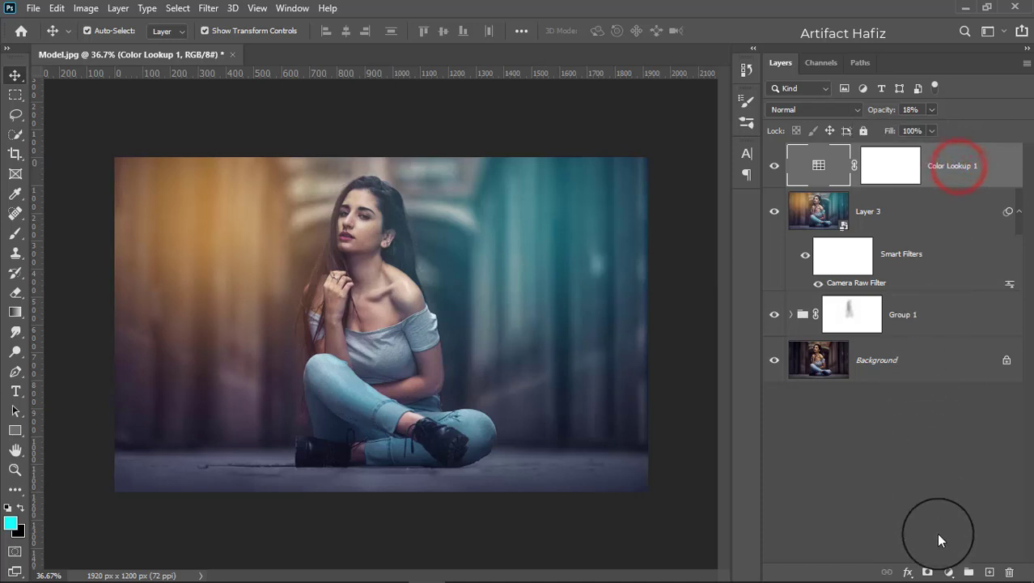
left_click(945, 569)
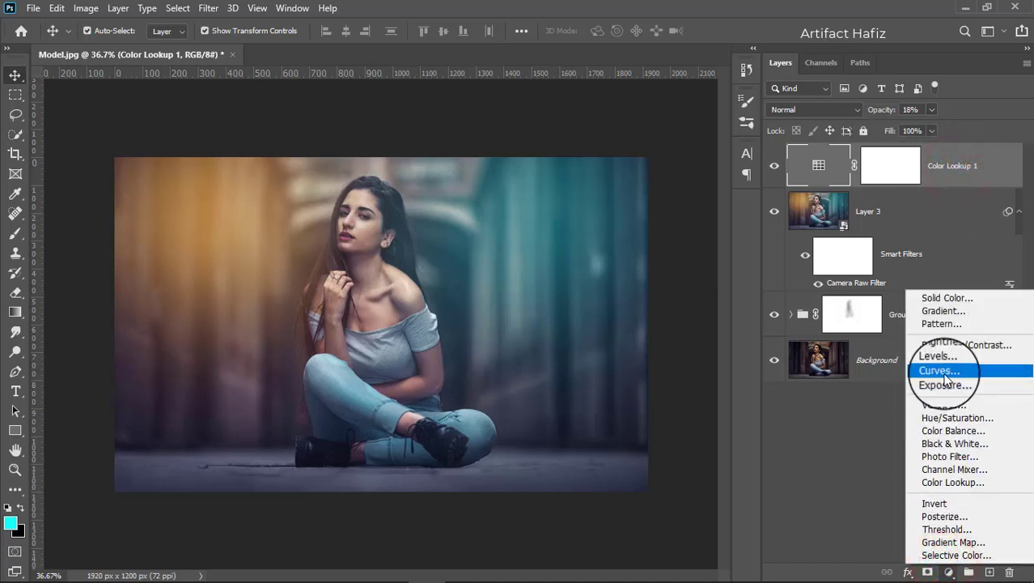
left_click(939, 371)
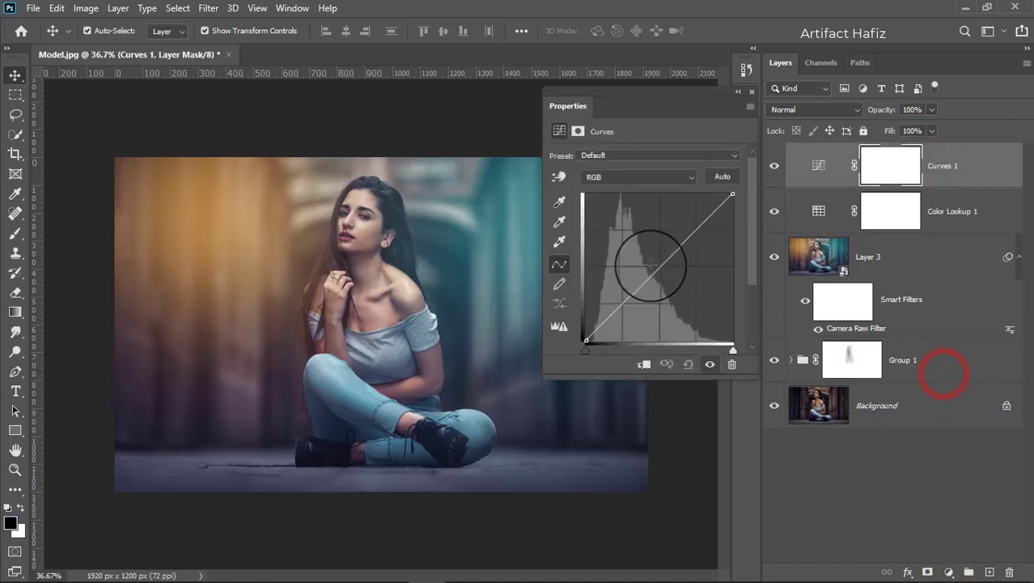
left_click_drag(658, 265, 664, 272)
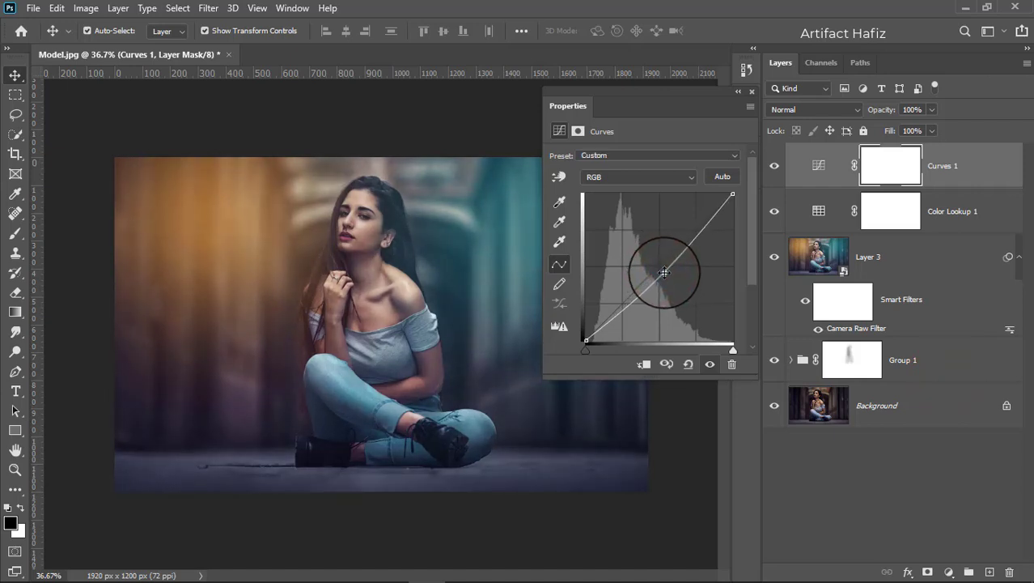
left_click(586, 338)
left_click_drag(586, 337, 591, 340)
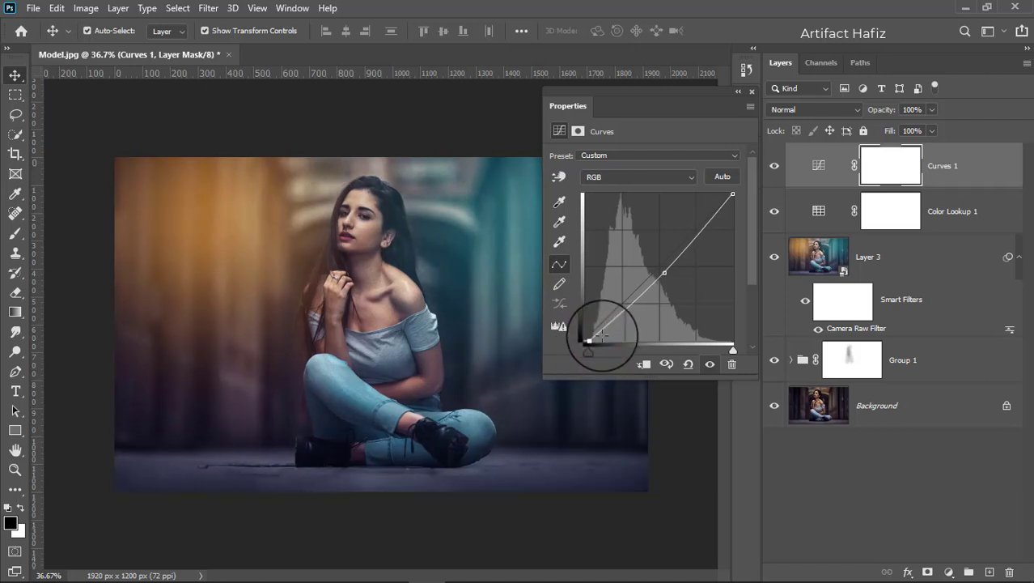
mouse_move(684, 254)
left_mouse_down()
mouse_move(661, 271)
mouse_move(692, 237)
left_mouse_up()
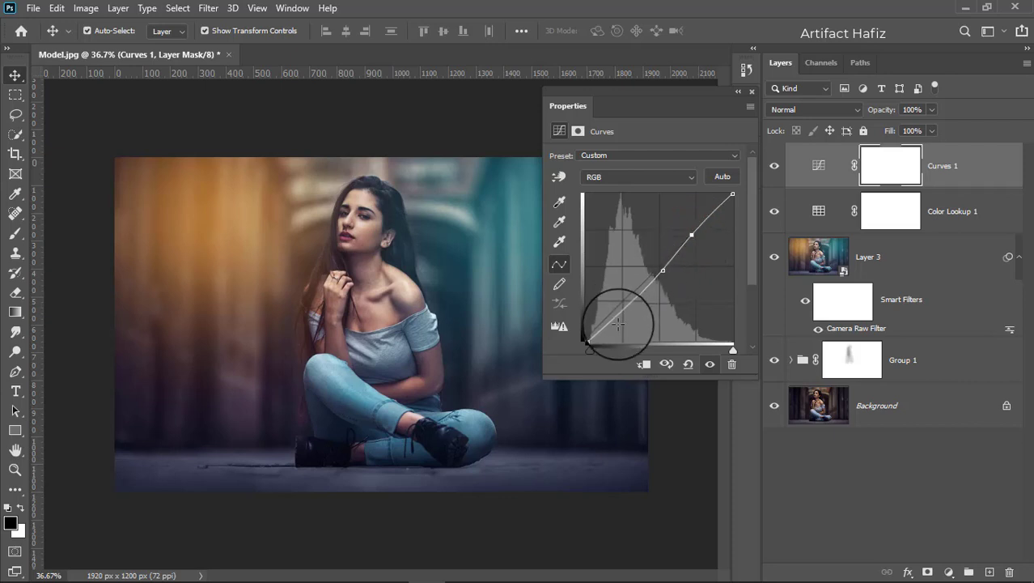
left_click_drag(589, 341, 586, 339)
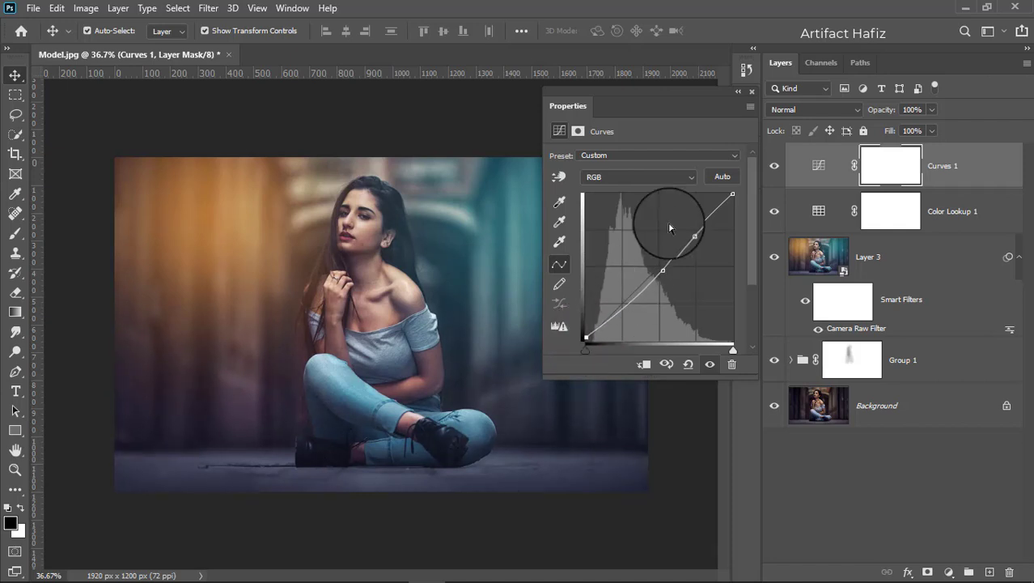
left_click(746, 95)
left_click(775, 167)
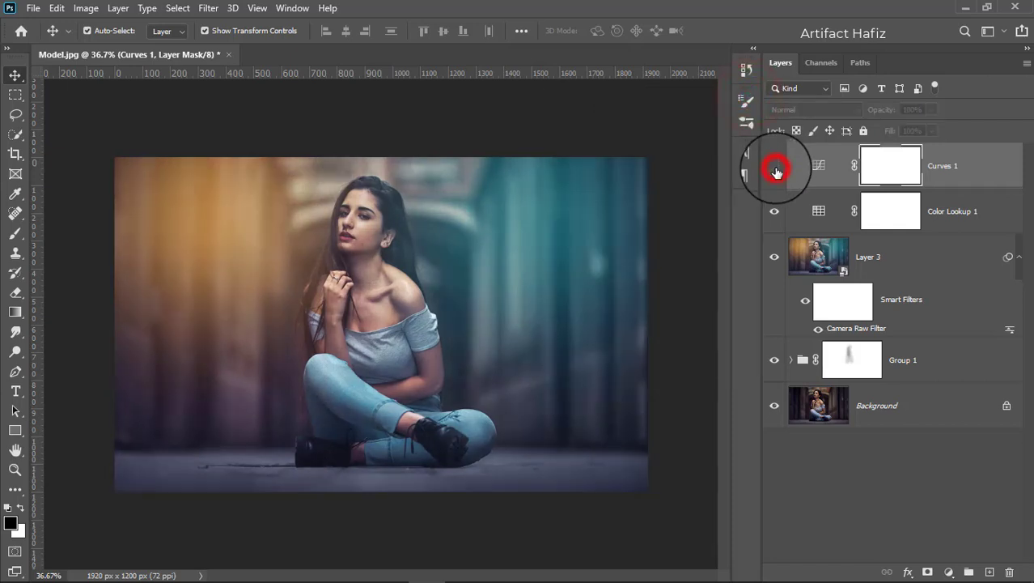
left_click(777, 170)
Add a Levels adjustment layer above the Curves with input black at 1 and input white at 223
left_click(939, 165)
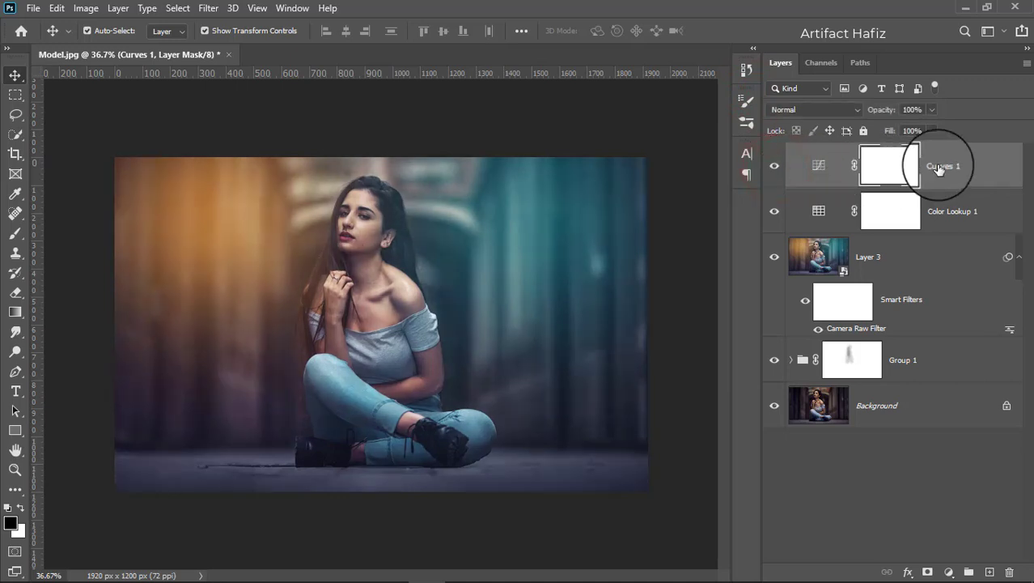
left_click(948, 572)
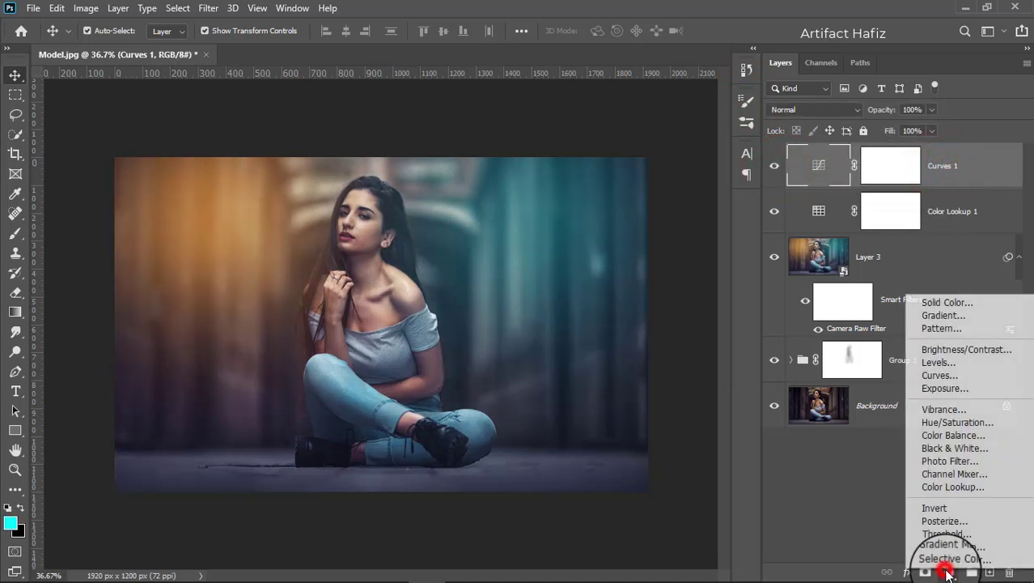
left_click(939, 363)
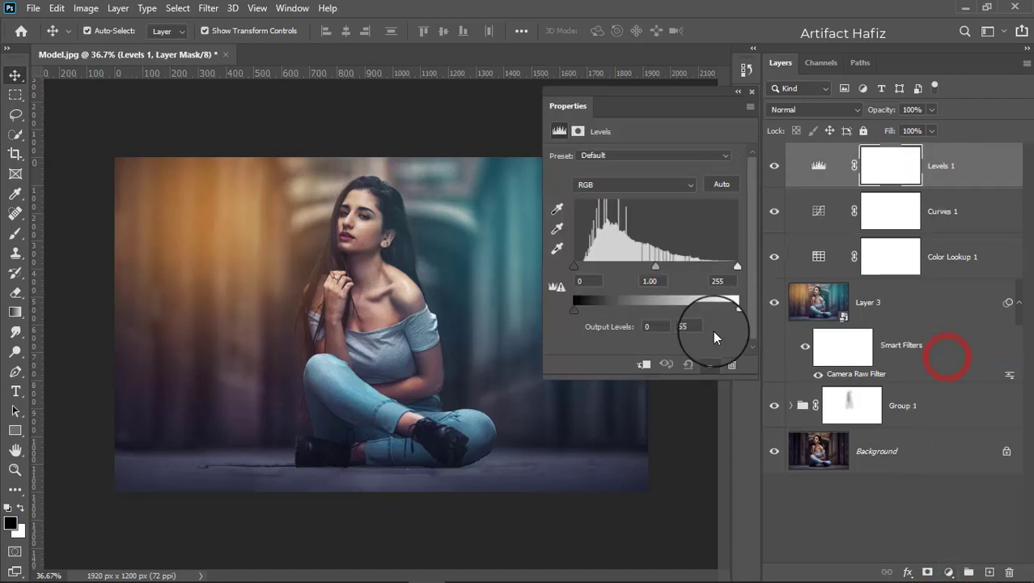
left_click_drag(738, 268, 723, 268)
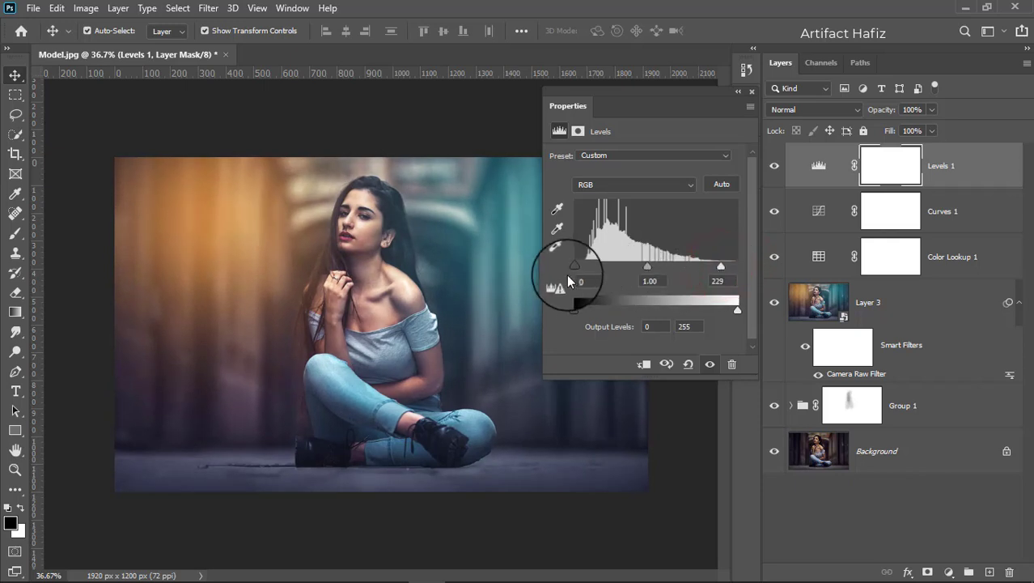
left_click_drag(575, 266, 582, 267)
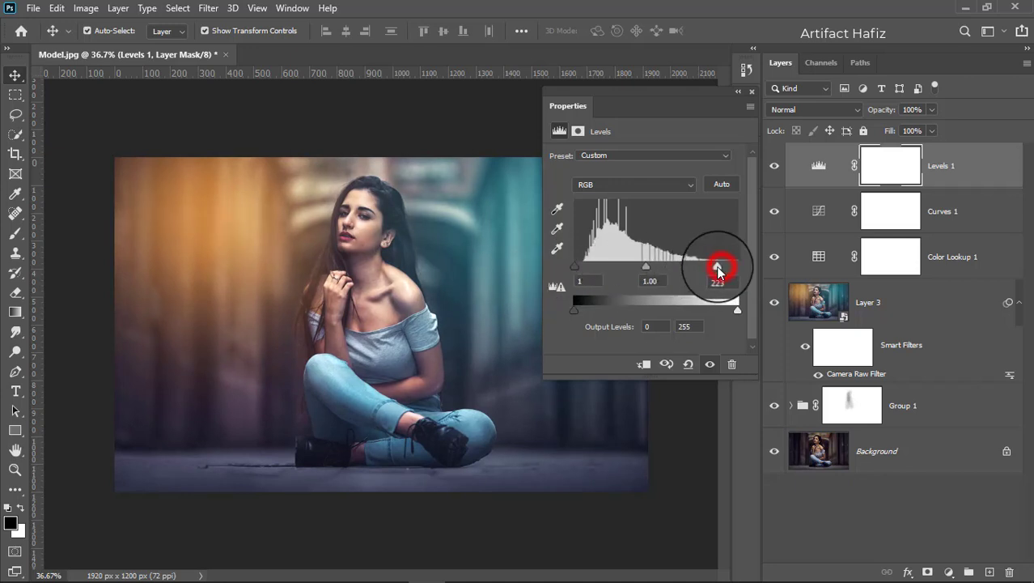
left_click(752, 93)
left_click(774, 167)
left_click(776, 168)
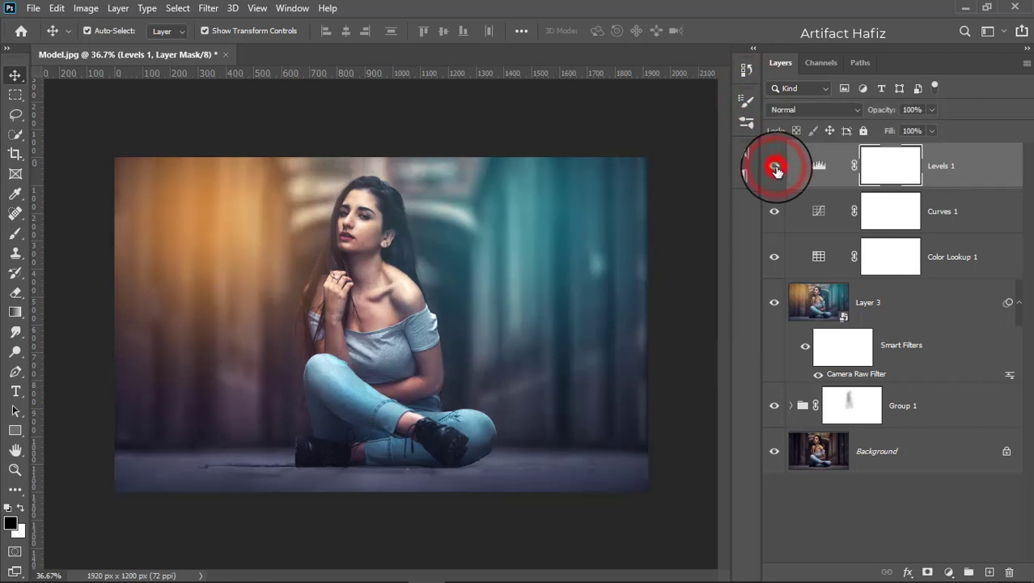
Stamp all visible layers into a new layer above the Levels and convert it for smart filters
left_click(957, 168)
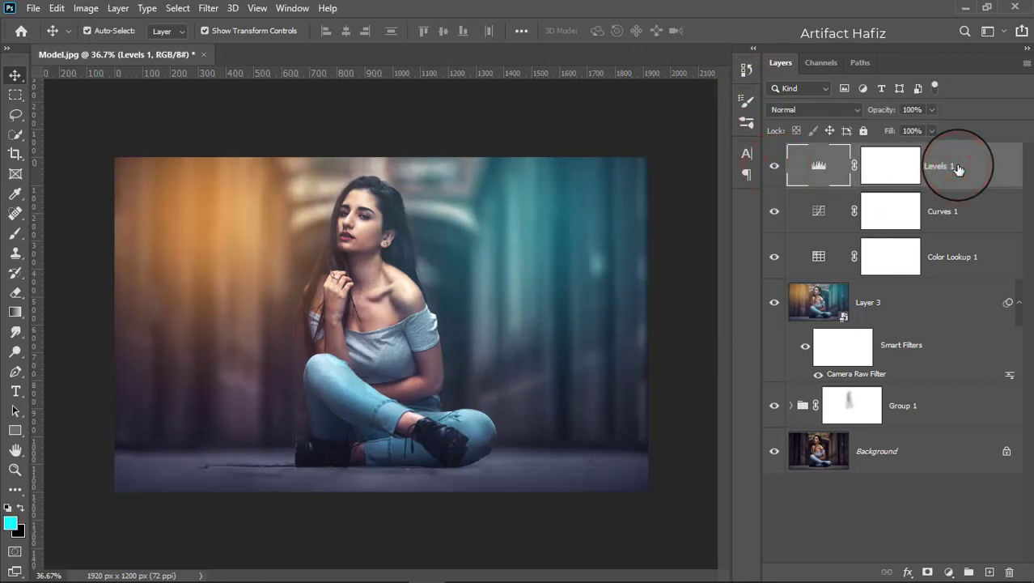
key("ctrl+alt+shift+e")
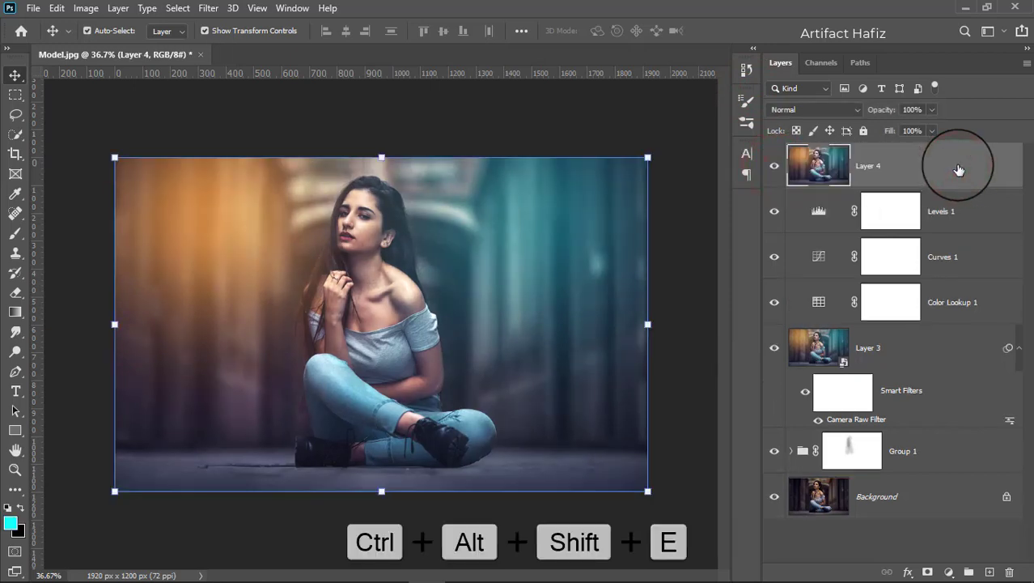
left_click(208, 8)
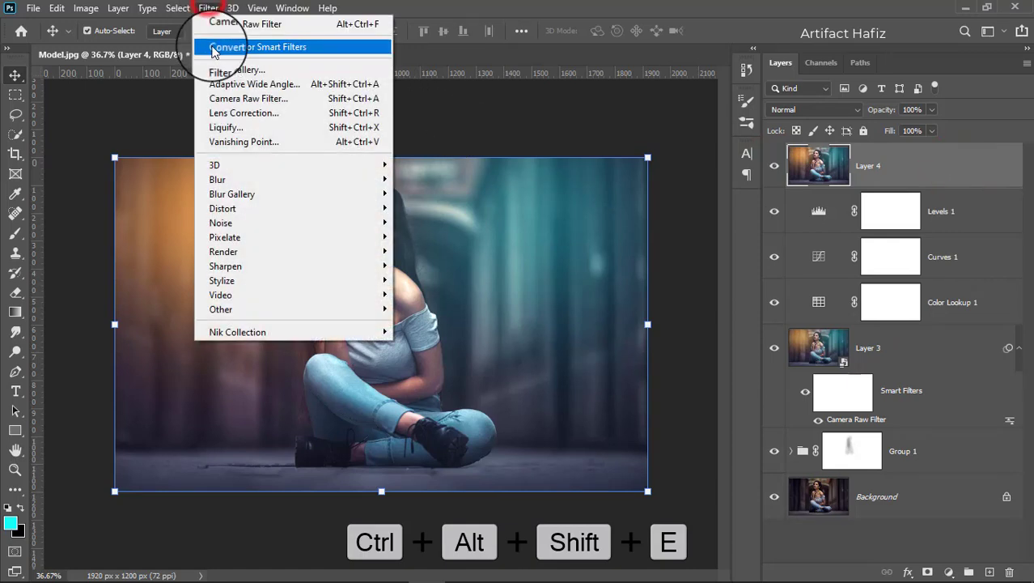
left_click(214, 48)
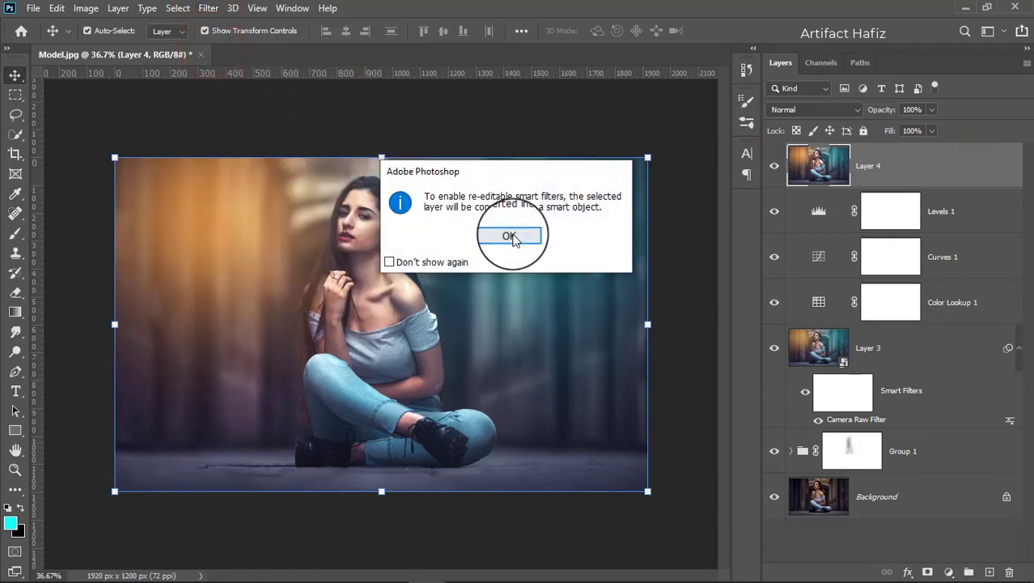
left_click(513, 234)
Apply a Camera Raw filter with Luminance noise reduction at 100 to Layer 4, and toggle the layer's visibility to compare
left_click(208, 9)
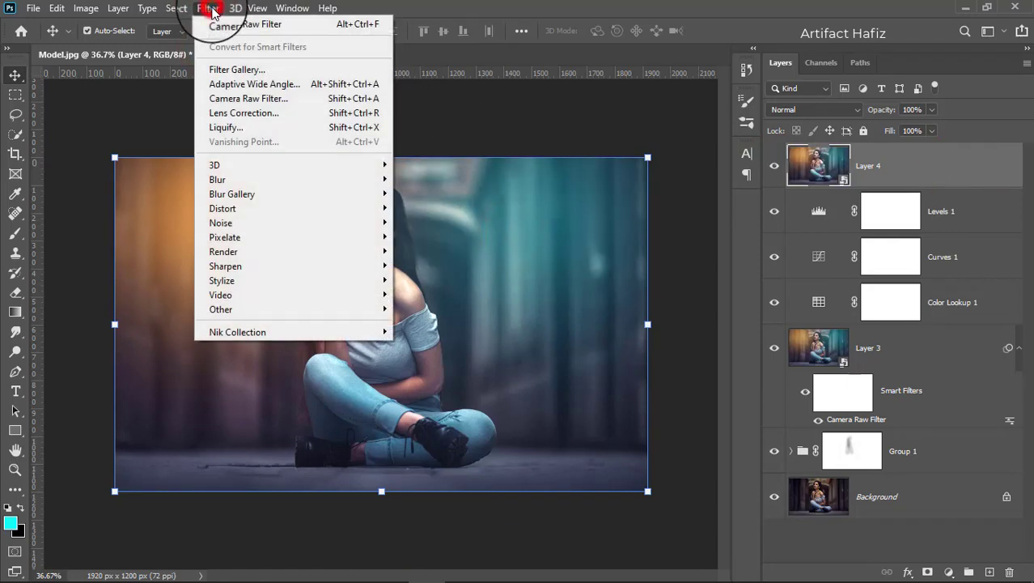
left_click(252, 100)
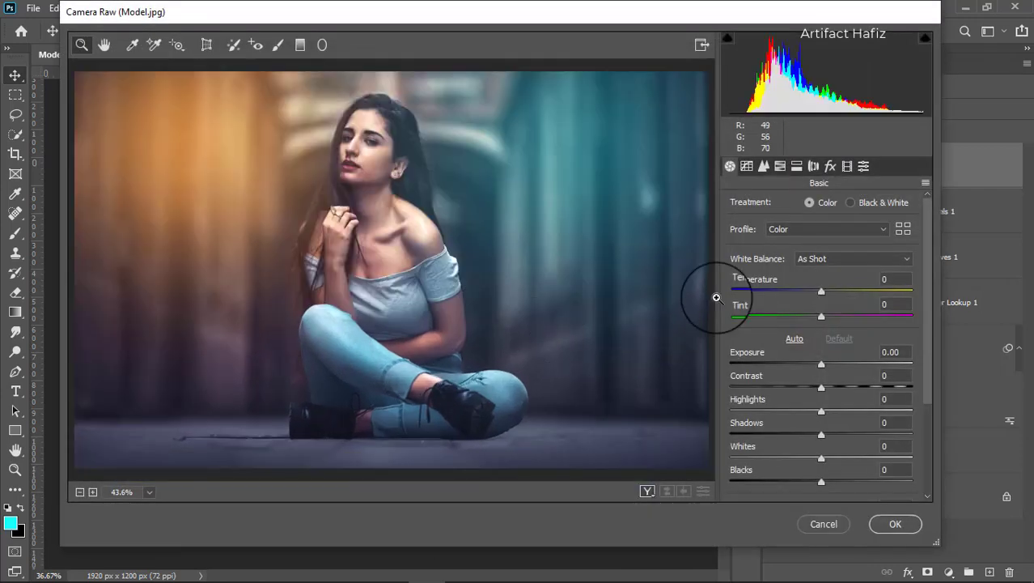
left_click(764, 166)
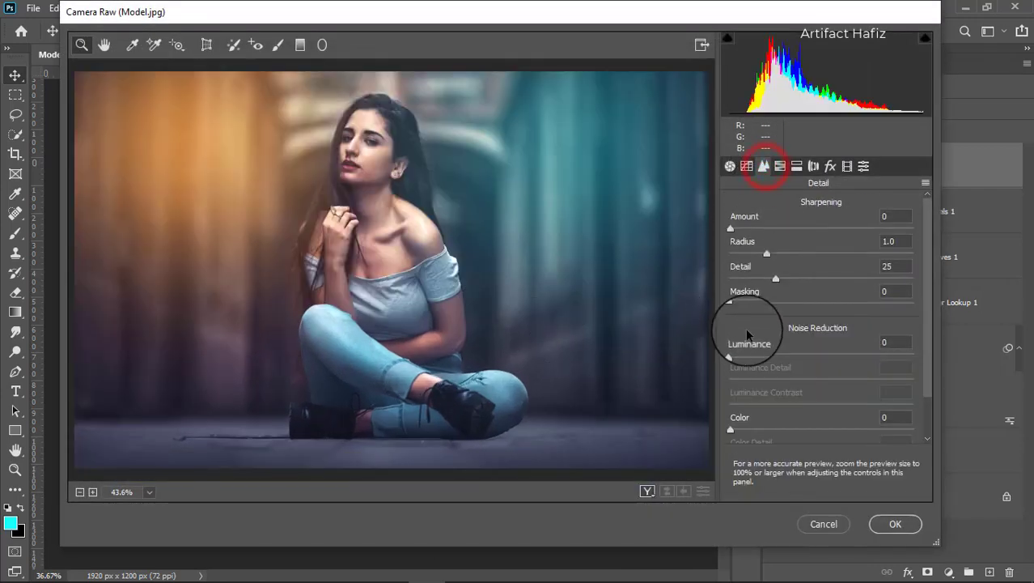
left_click_drag(730, 356, 970, 352)
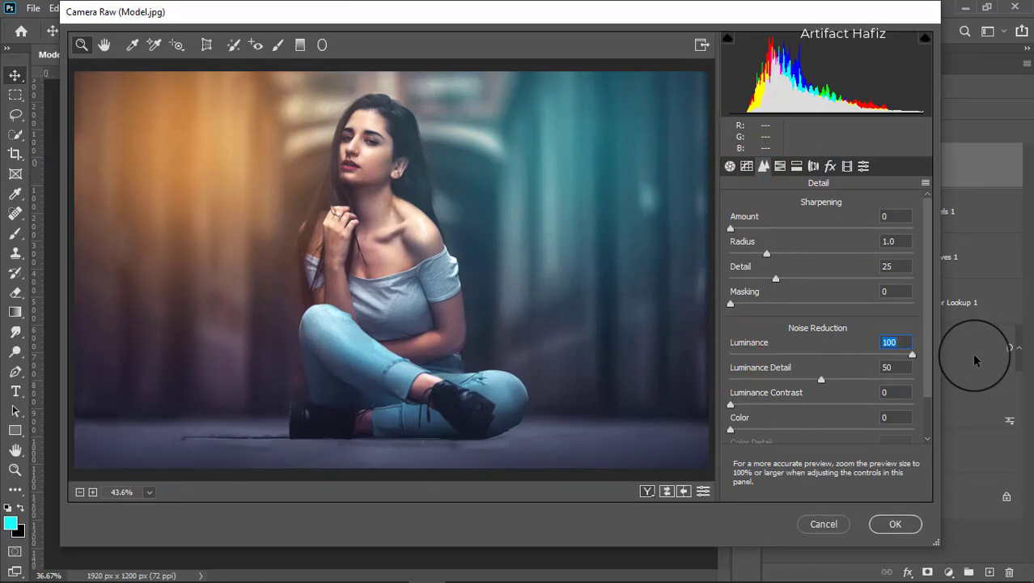
left_click(896, 524)
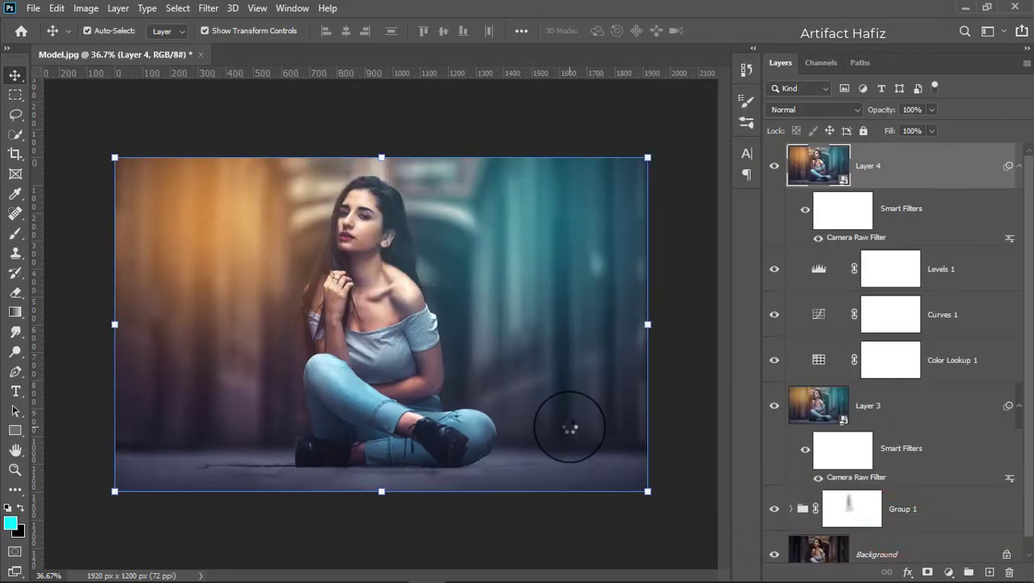
left_click(774, 165)
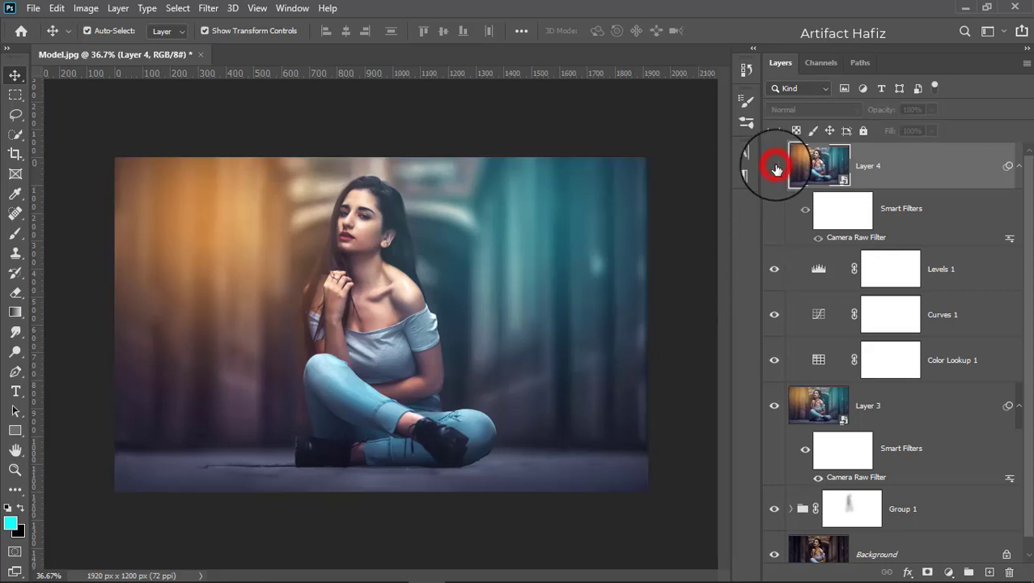
left_click(774, 165)
key("ctrl+plus")
key("ctrl+plus")
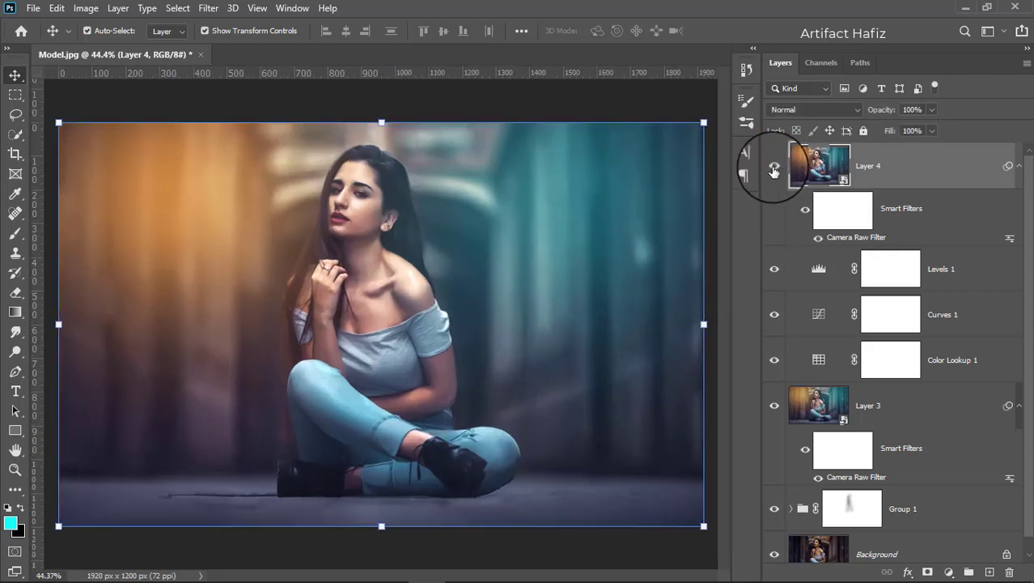
left_click(774, 165)
left_click(774, 165)
Add a layer mask to Layer 4 and set up a black 45 px brush at 100% opacity
left_click(896, 168)
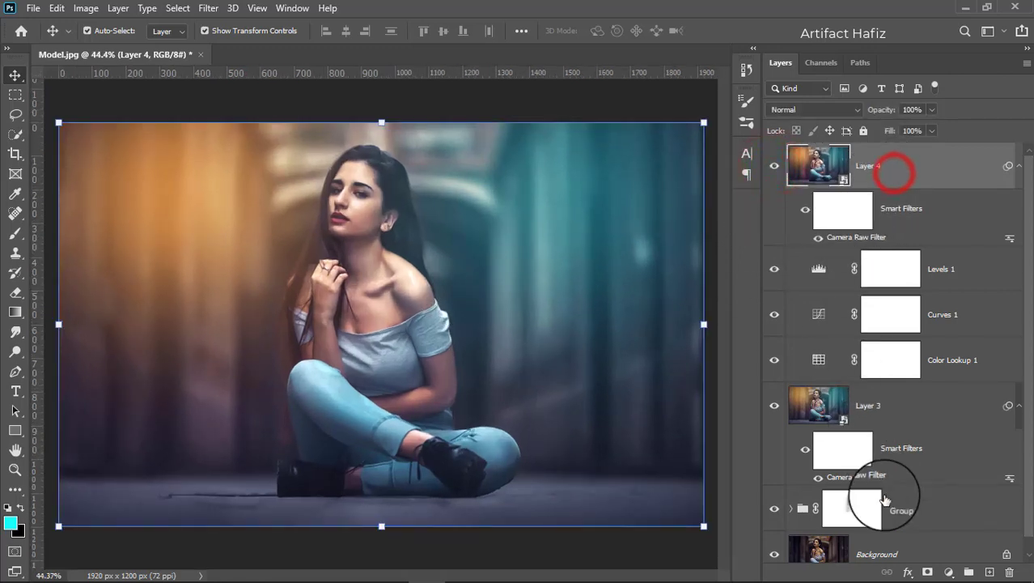
left_click(929, 573)
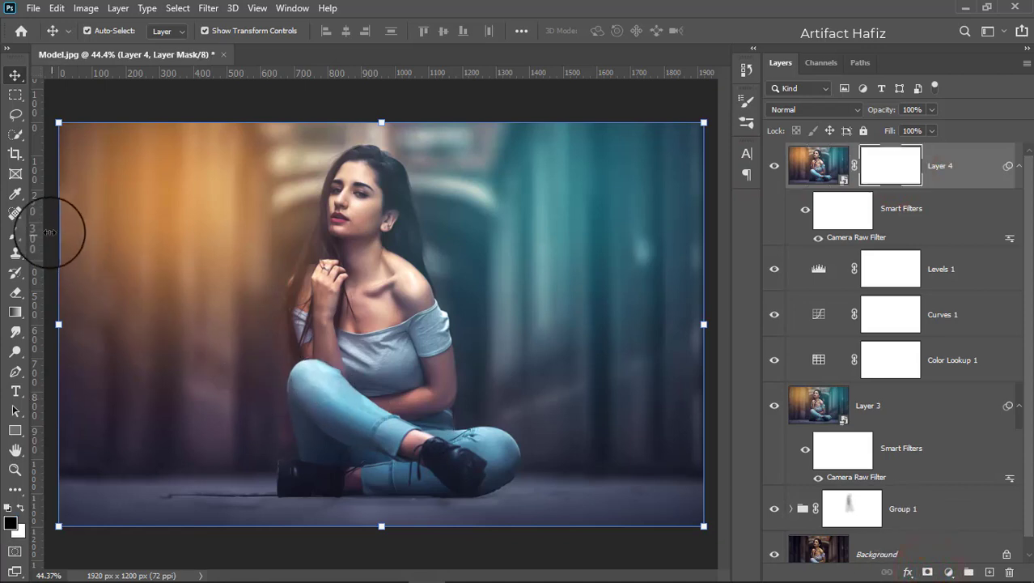
left_click(15, 233)
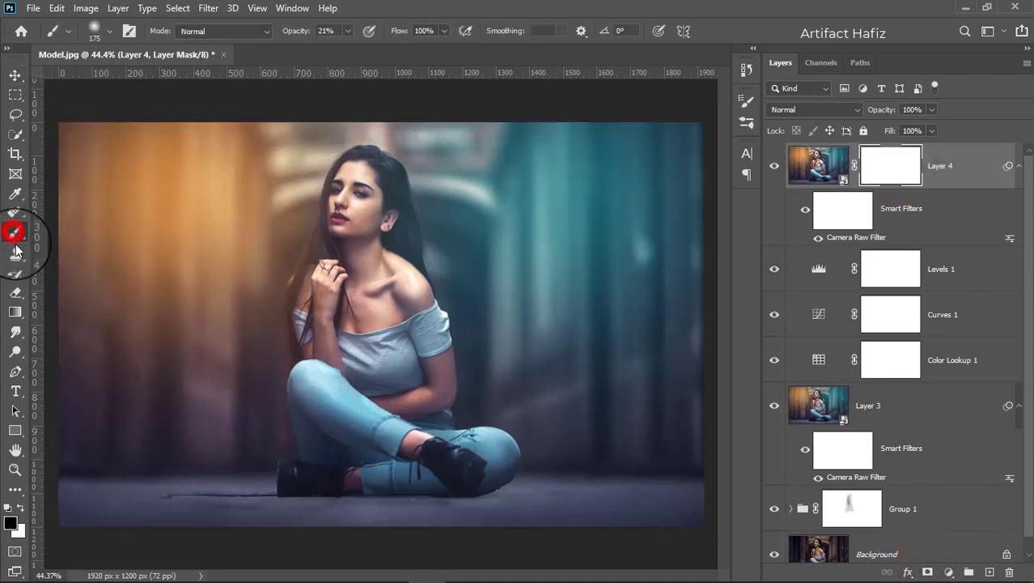
left_click(23, 511)
scroll(344, 231, "up", 5)
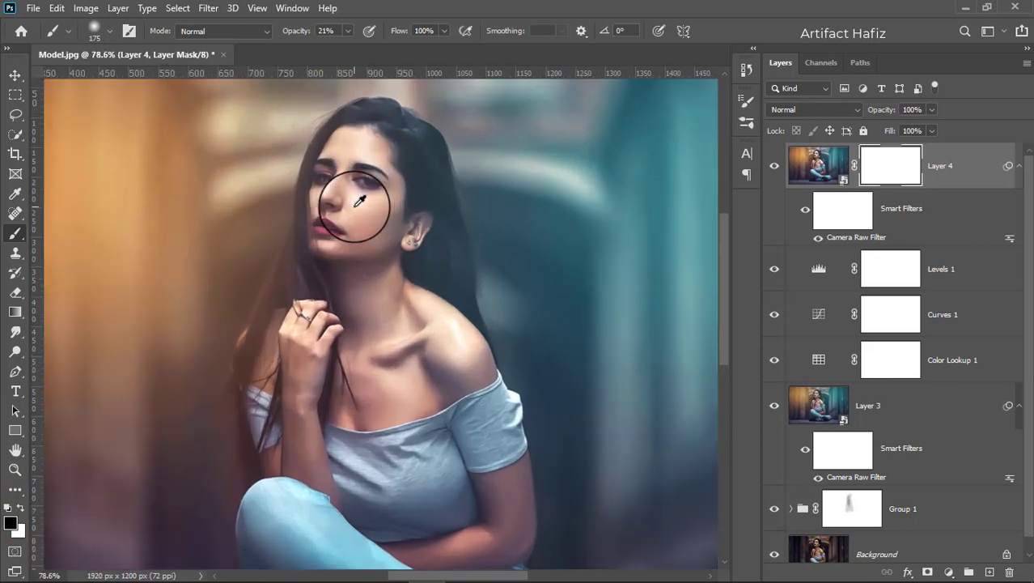
key("bracketleft")
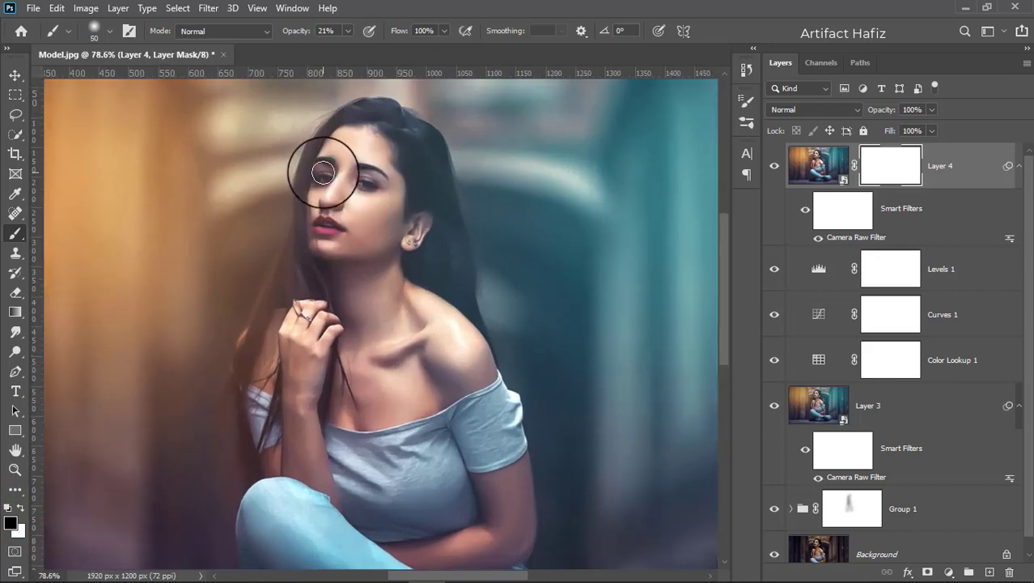
left_click_drag(345, 45, 409, 51)
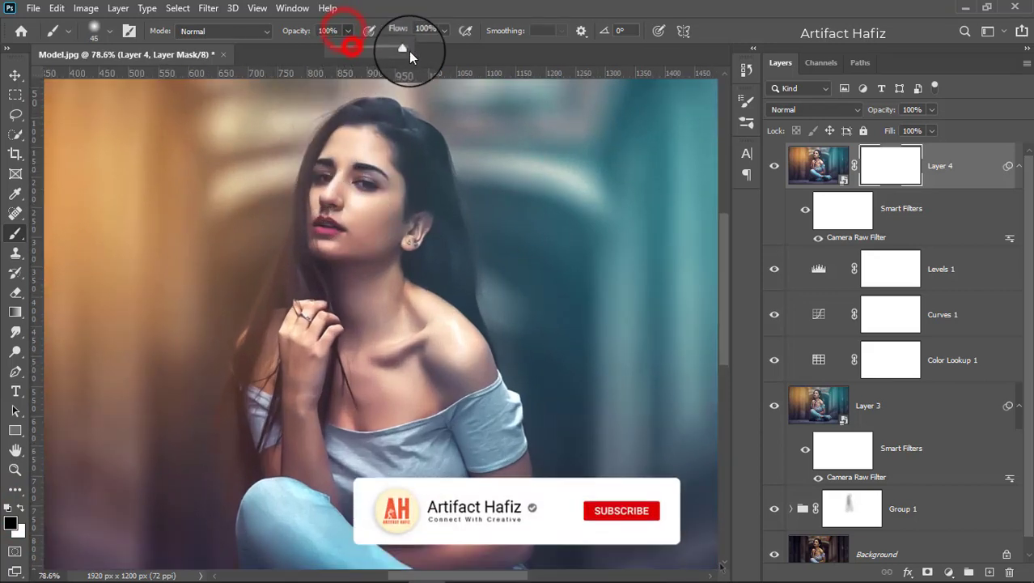
Paint black on Layer 4's mask over the eyes, lips, ear, ringed fingers, neckline, folded arm edge, shoe laces and jeans seams to restore detail
mouse_move(329, 168)
left_mouse_down()
mouse_move(316, 176)
mouse_move(366, 172)
mouse_move(372, 185)
mouse_move(346, 203)
mouse_move(374, 184)
mouse_move(332, 201)
mouse_move(319, 220)
mouse_move(332, 226)
left_mouse_up()
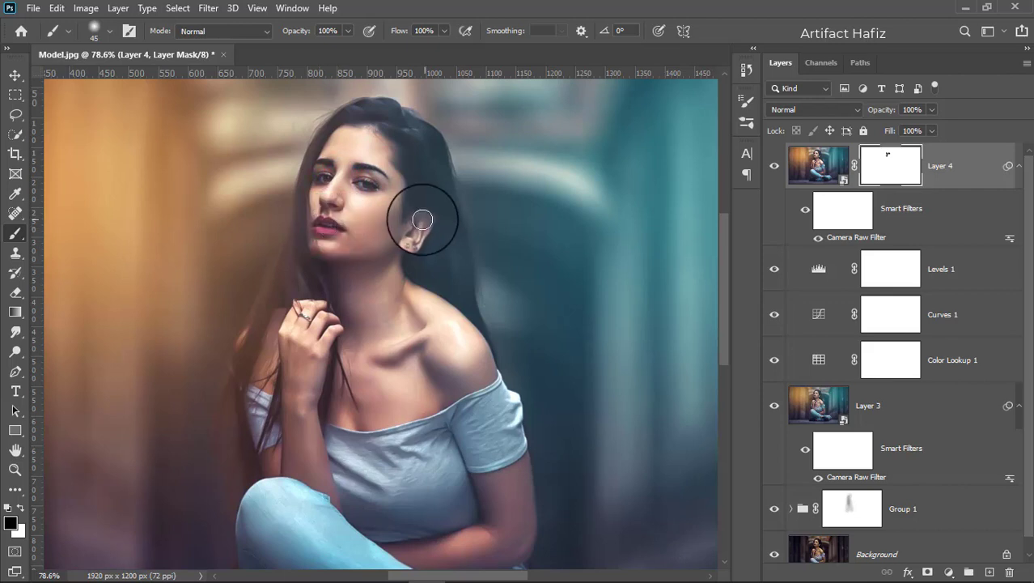
mouse_move(298, 304)
left_mouse_down()
mouse_move(328, 328)
mouse_move(306, 325)
left_mouse_up()
mouse_move(340, 419)
left_mouse_down()
mouse_move(446, 415)
mouse_move(462, 462)
mouse_move(497, 481)
mouse_move(476, 457)
mouse_move(467, 364)
left_mouse_up()
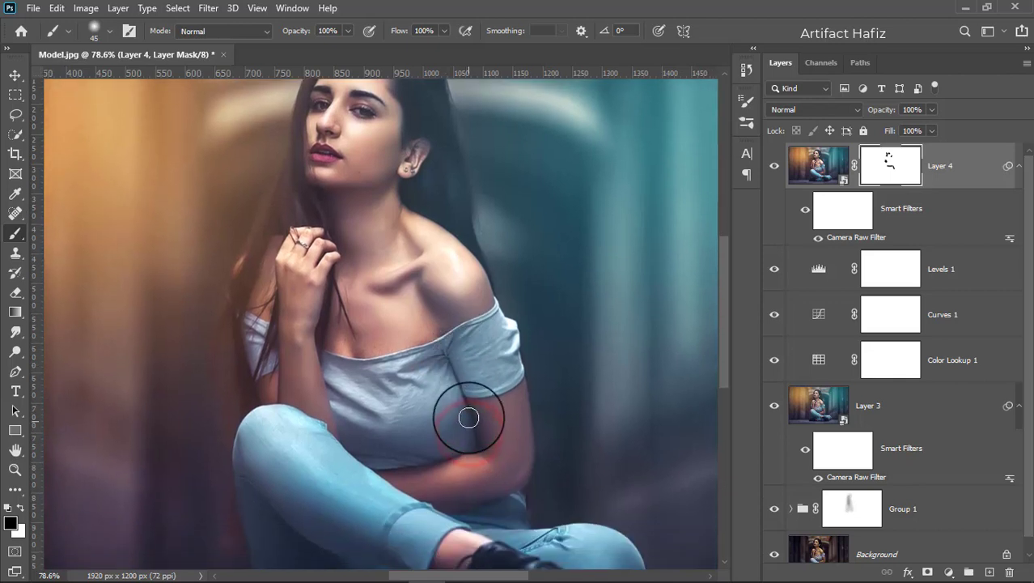
mouse_move(469, 417)
left_mouse_down()
mouse_move(475, 448)
mouse_move(354, 464)
left_mouse_up()
left_click_drag(445, 430, 444, 374)
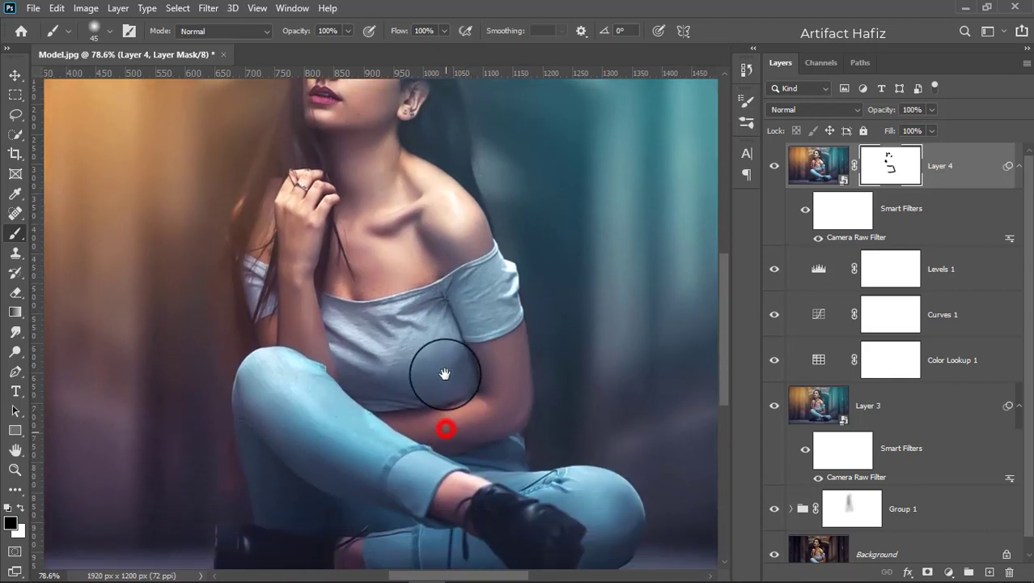
mouse_move(458, 469)
left_mouse_down()
mouse_move(433, 520)
mouse_move(418, 511)
left_mouse_up()
mouse_move(410, 453)
left_mouse_down()
mouse_move(386, 495)
mouse_move(501, 510)
mouse_move(482, 495)
mouse_move(495, 509)
mouse_move(546, 476)
mouse_move(539, 498)
left_mouse_up()
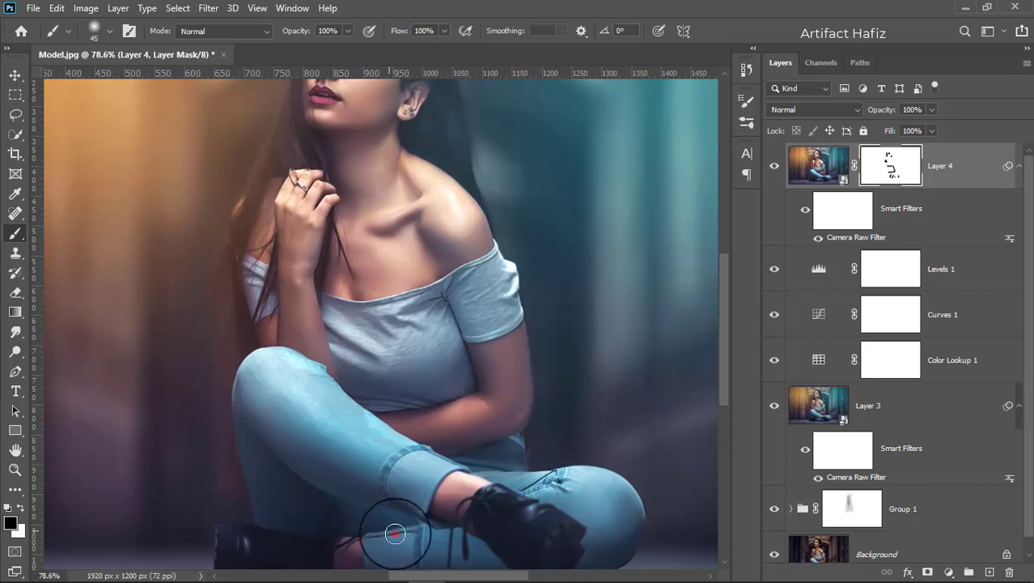
left_click_drag(394, 534, 429, 538)
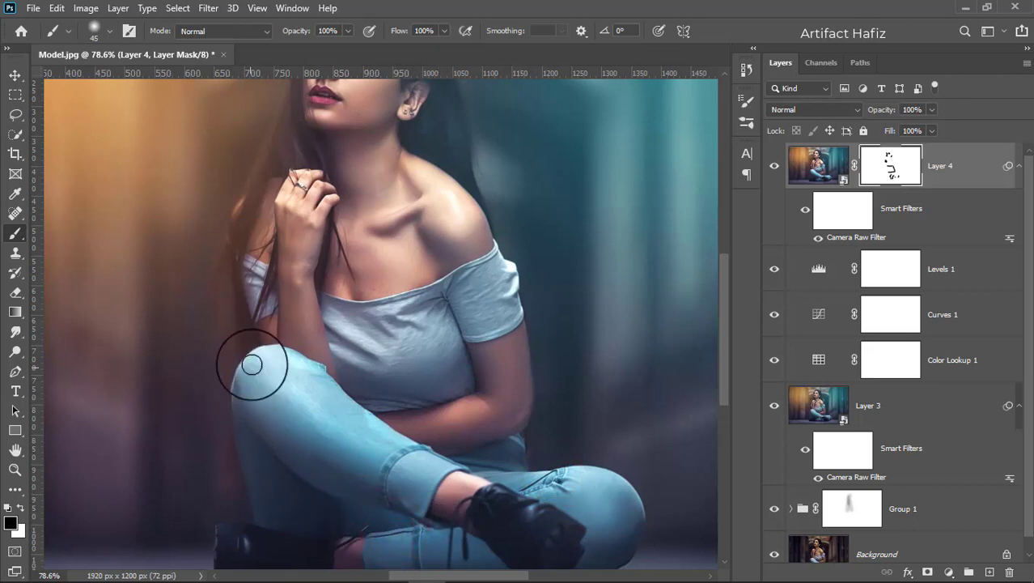
Paint black on Layer 4's mask over the woman's raised hand and forearm to bring back their texture
scroll(283, 348, "down", 3)
scroll(312, 279, "up", 3)
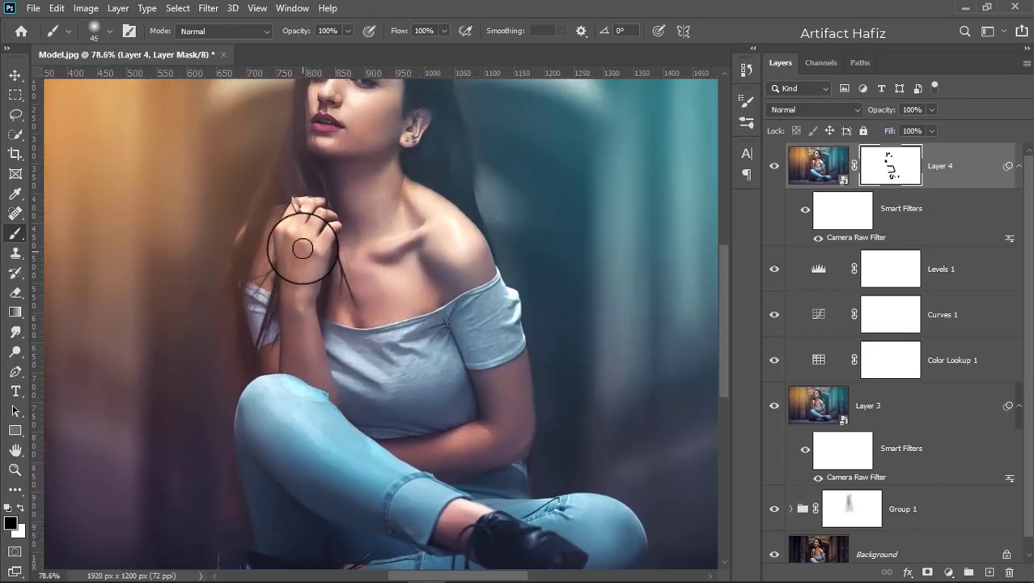
left_click(296, 233)
left_click(301, 238)
left_click(304, 259)
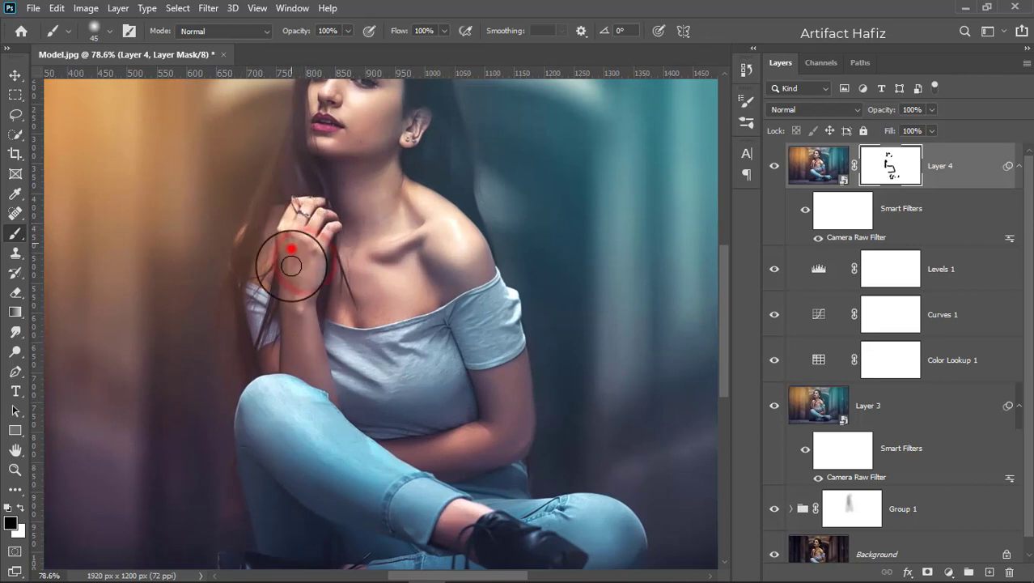
left_click(293, 242)
Mask Layer 4 with a 40 px black brush along the long hair strands between the face and the raised arm
scroll(308, 351, "down", 3)
scroll(318, 260, "down", 1)
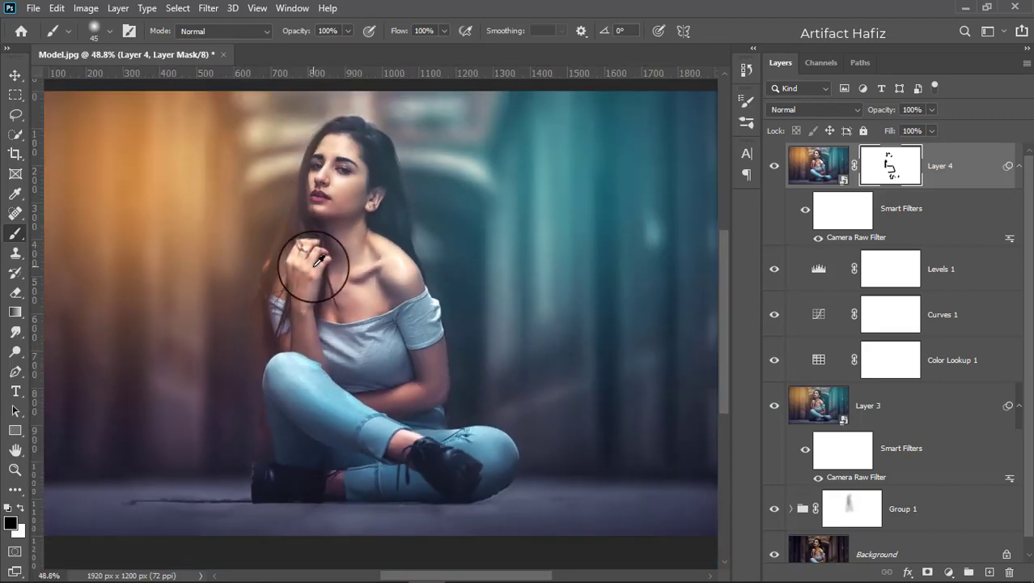
scroll(312, 273, "up", 2)
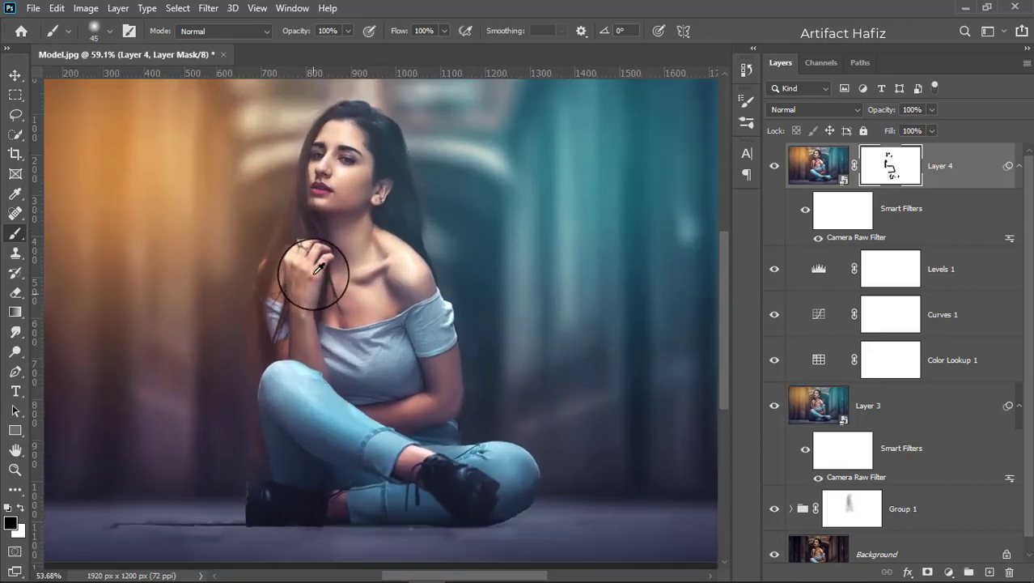
scroll(321, 162, "up", 2)
left_click(317, 159)
scroll(332, 210, "up", 1)
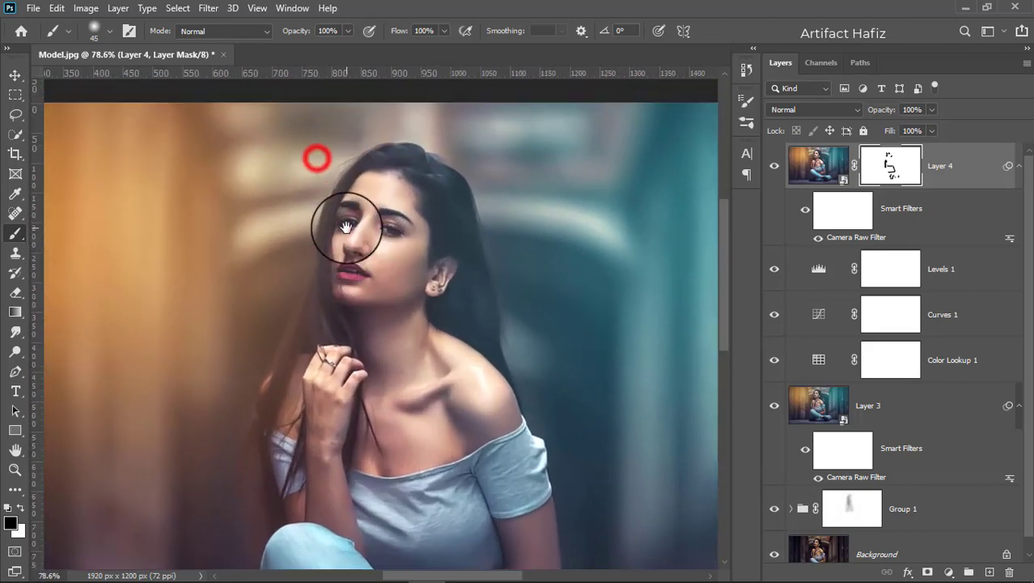
key("]")
left_click_drag(340, 245, 328, 268)
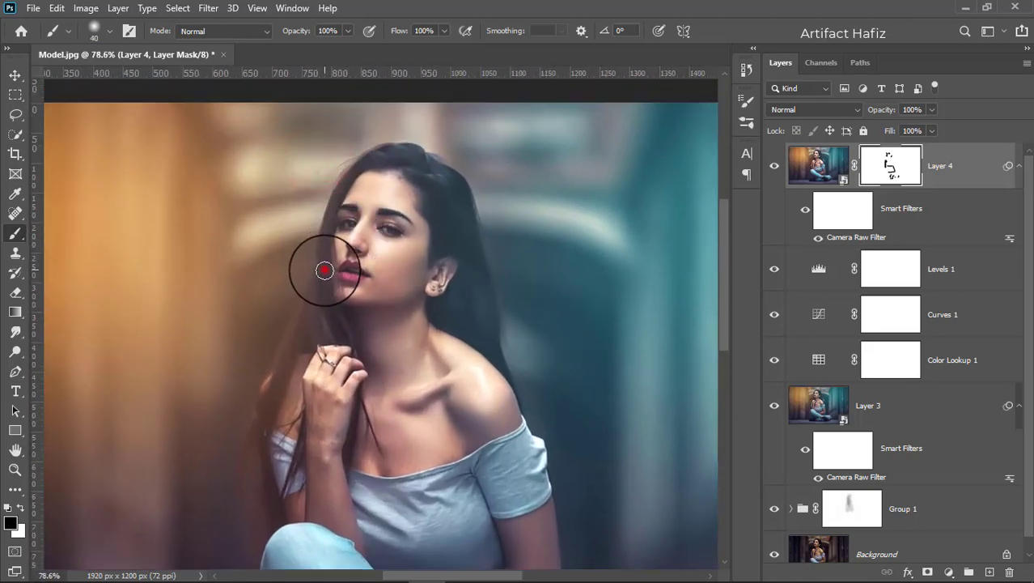
mouse_move(291, 339)
left_mouse_down()
mouse_move(263, 425)
mouse_move(279, 404)
left_mouse_up()
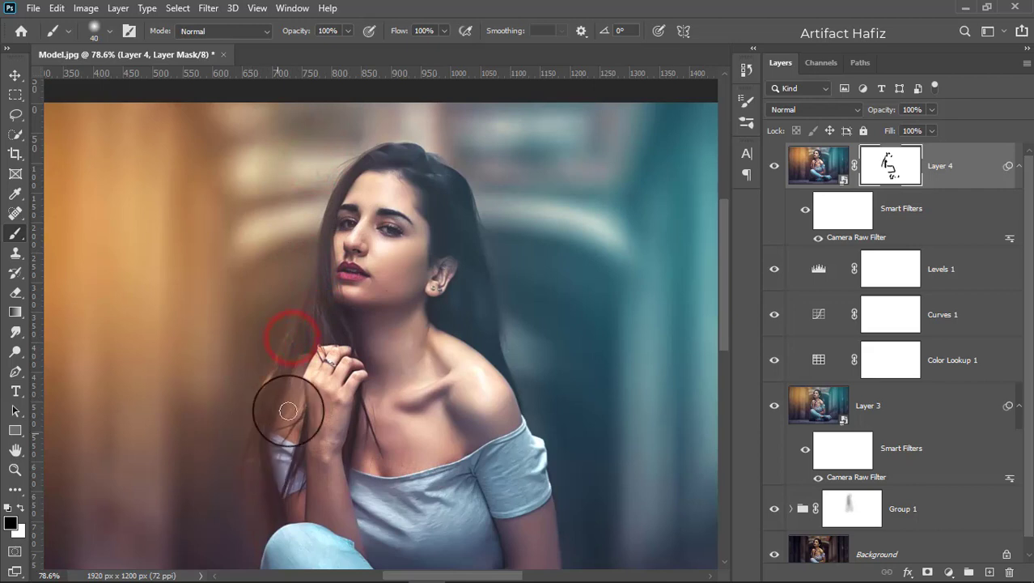
left_click_drag(264, 438, 264, 456)
left_click_drag(329, 294, 337, 189)
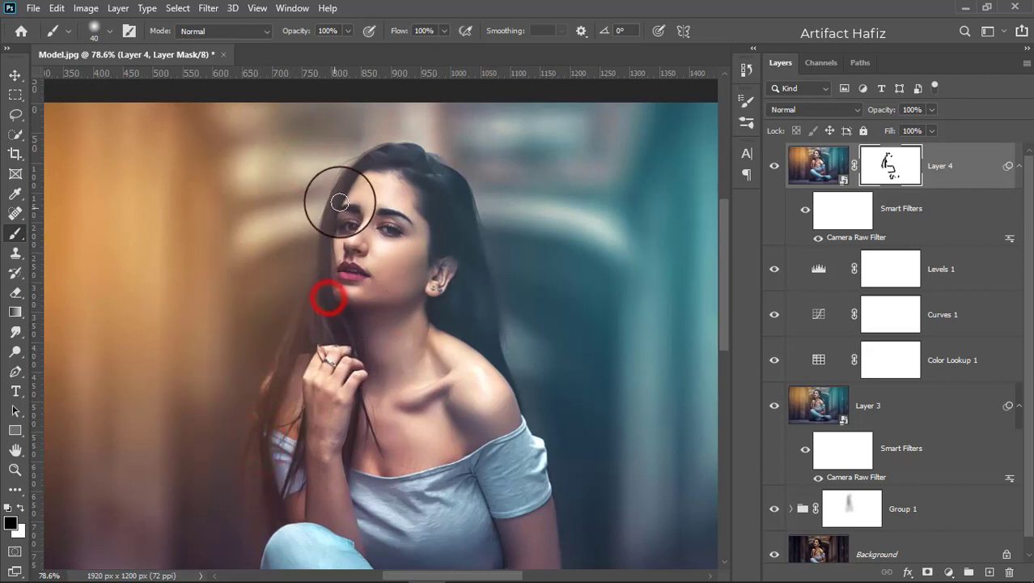
Paint black on Layer 4's mask over the hairline, crown and hair behind the ear down to the shoulder, and compare the result
left_click(345, 183)
left_click(374, 155)
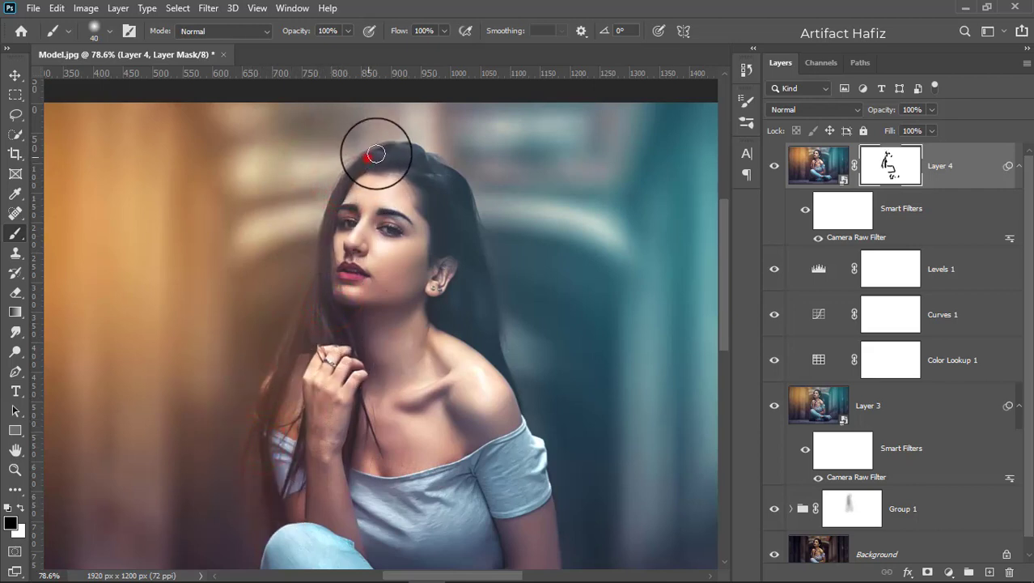
mouse_move(398, 173)
left_mouse_down()
mouse_move(441, 196)
mouse_move(429, 177)
mouse_move(439, 227)
mouse_move(425, 168)
mouse_move(441, 177)
mouse_move(444, 206)
left_mouse_up()
left_click(462, 233)
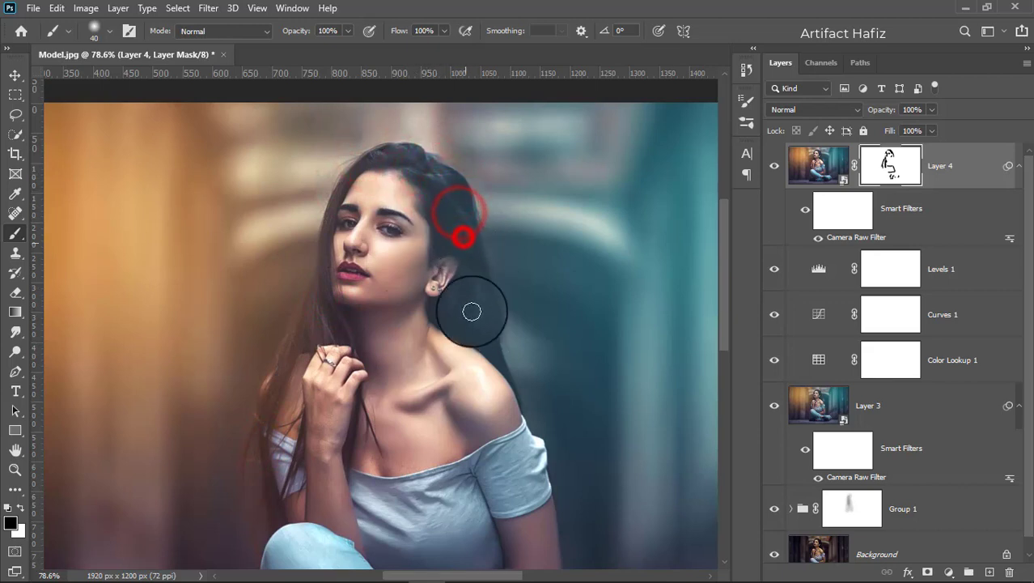
left_click_drag(463, 292, 490, 346)
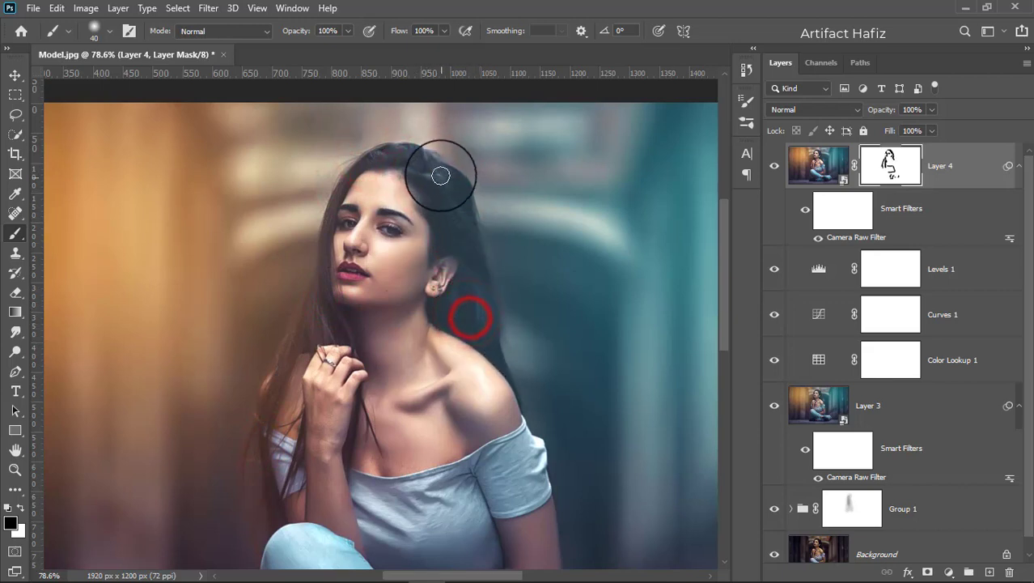
mouse_move(441, 175)
left_mouse_down()
mouse_move(461, 205)
mouse_move(437, 198)
left_mouse_up()
mouse_move(427, 201)
left_mouse_down()
mouse_move(436, 235)
mouse_move(453, 229)
mouse_move(452, 204)
left_mouse_up()
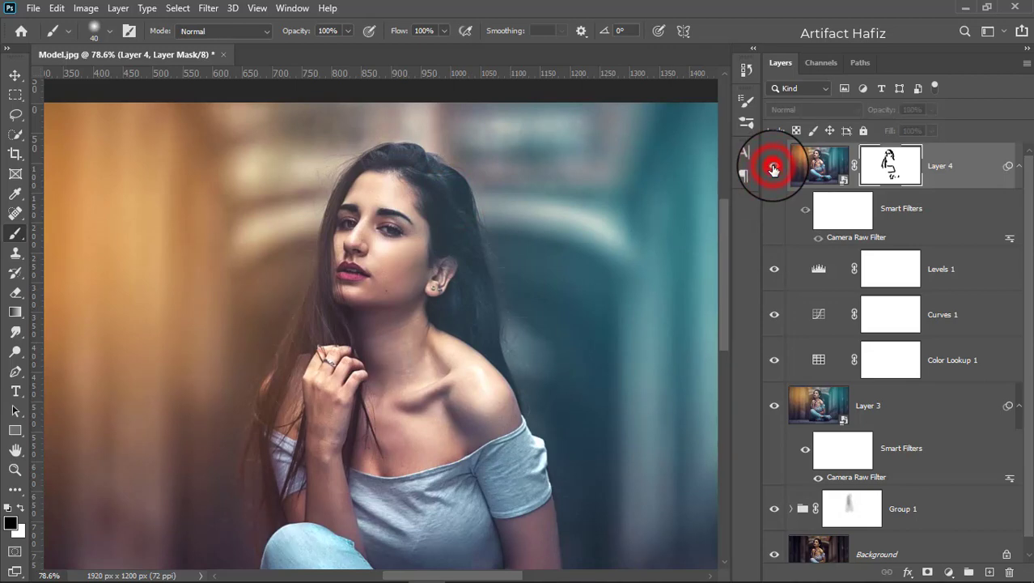
scroll(503, 283, "down", 5)
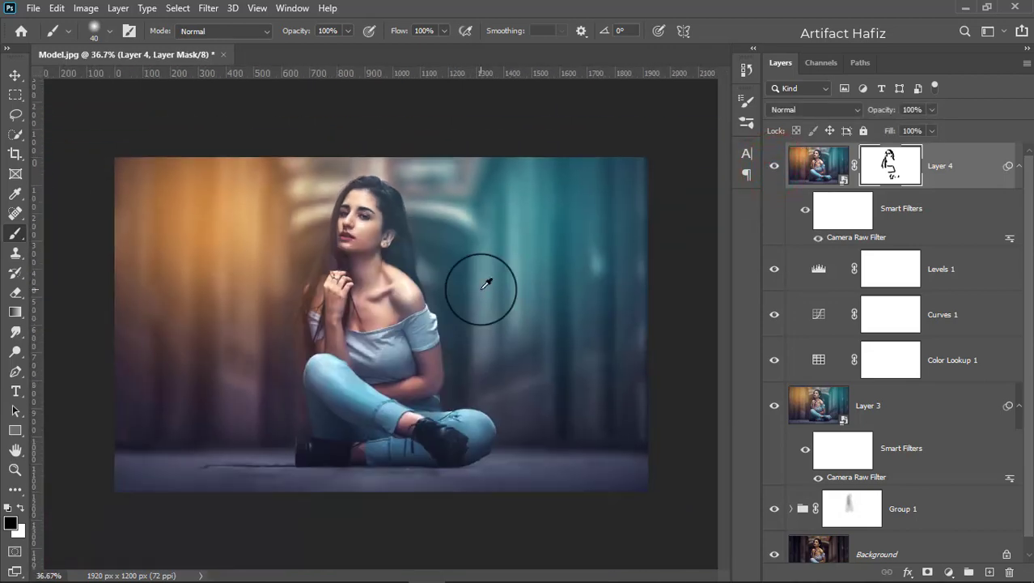
scroll(486, 284, "up", 1)
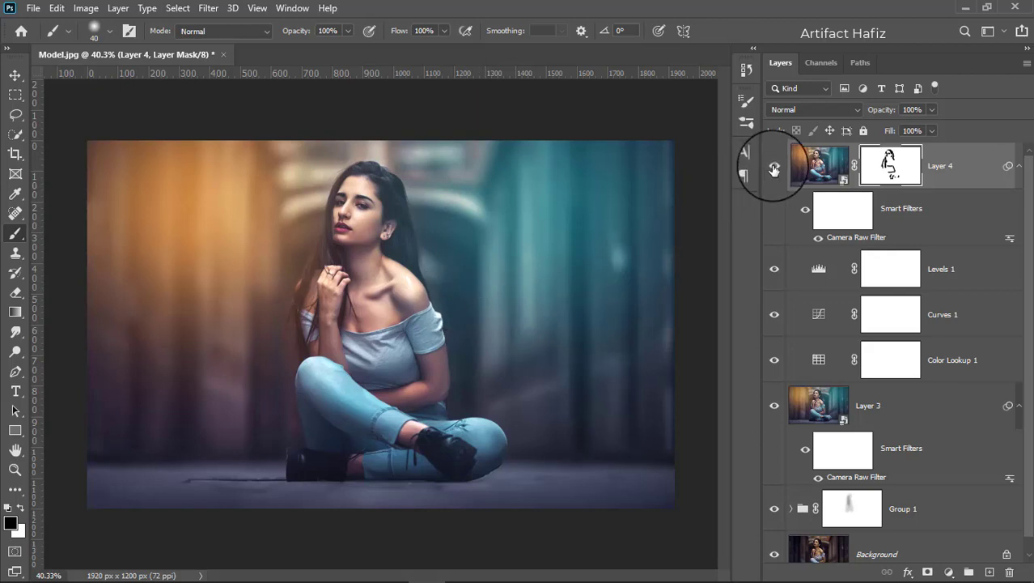
scroll(594, 247, "up", 1)
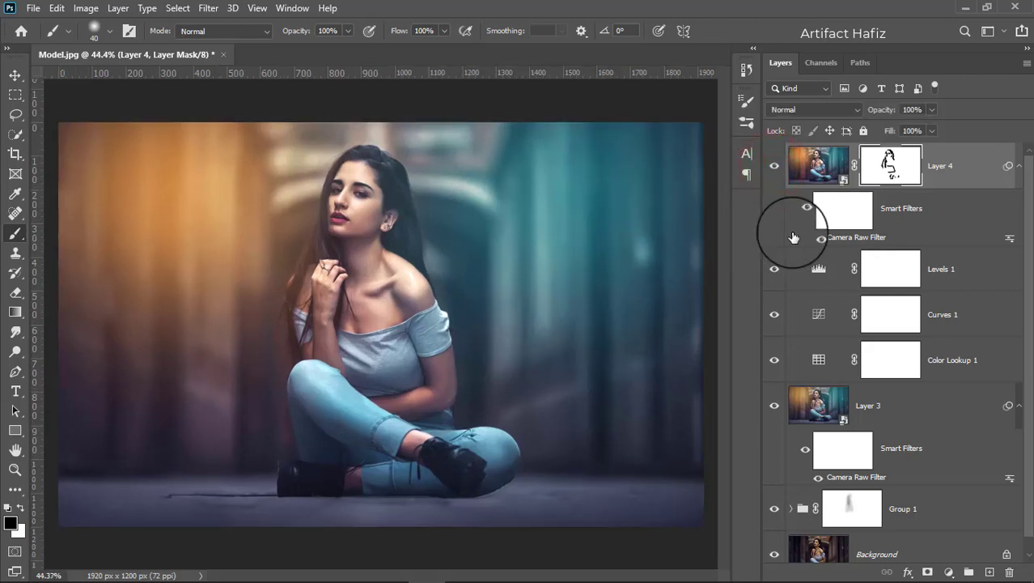
Stamp all visible layers into a new merged layer above Layer 4 and convert it for smart filters
left_click(944, 172)
key("ctrl+alt+shift+e")
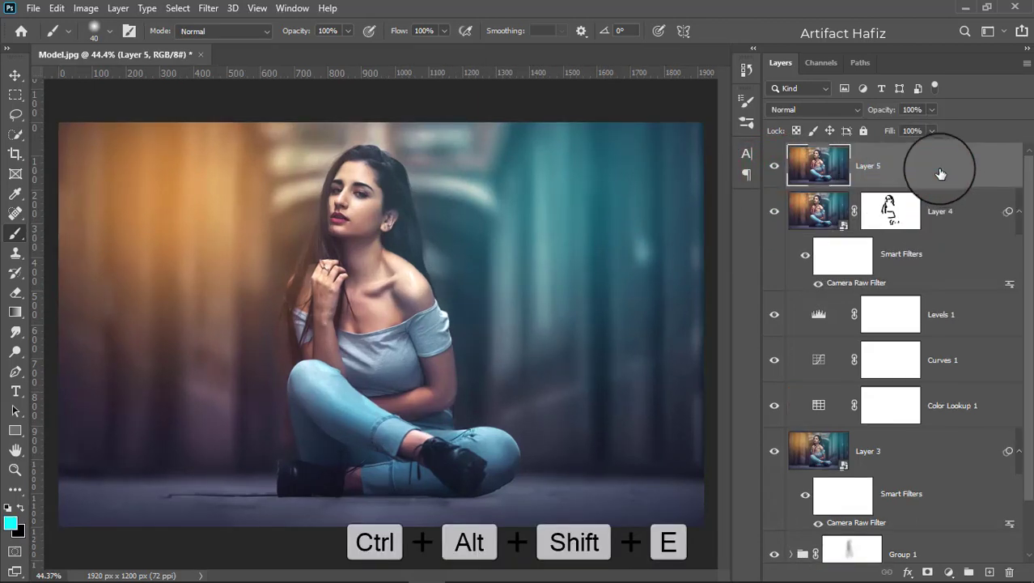
left_click(217, 11)
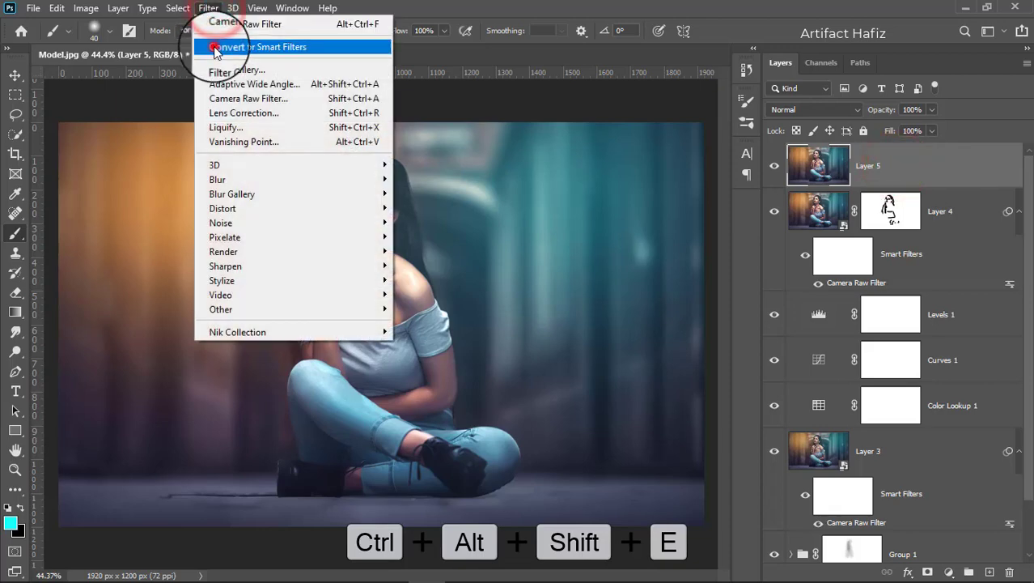
left_click(212, 42)
left_click(508, 235)
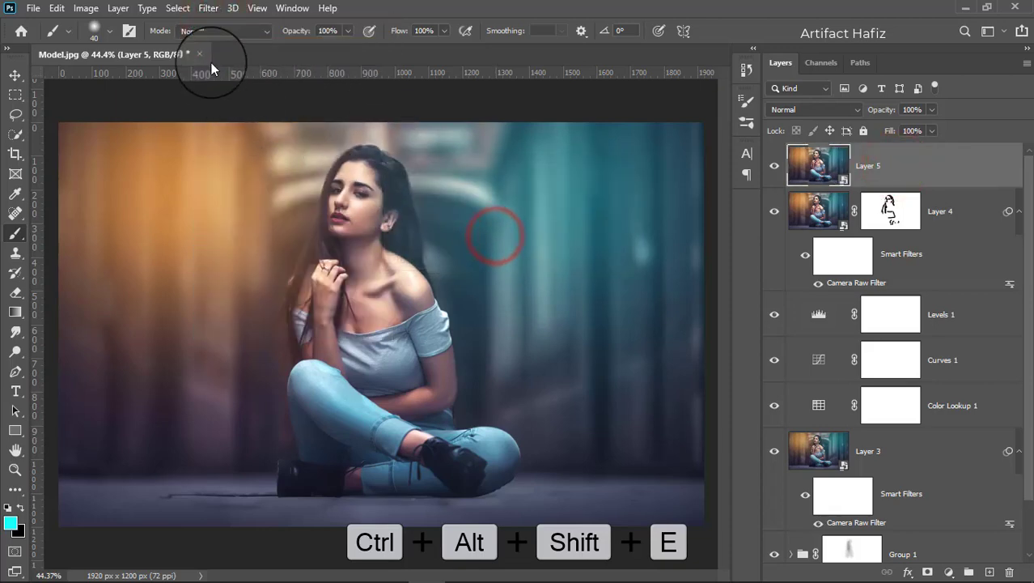
Apply the Camera Raw Filter to the merged top layer with Exposure +0.15, Shadows -13, Blacks -13 and Clarity +6
left_click(208, 8)
left_click(228, 98)
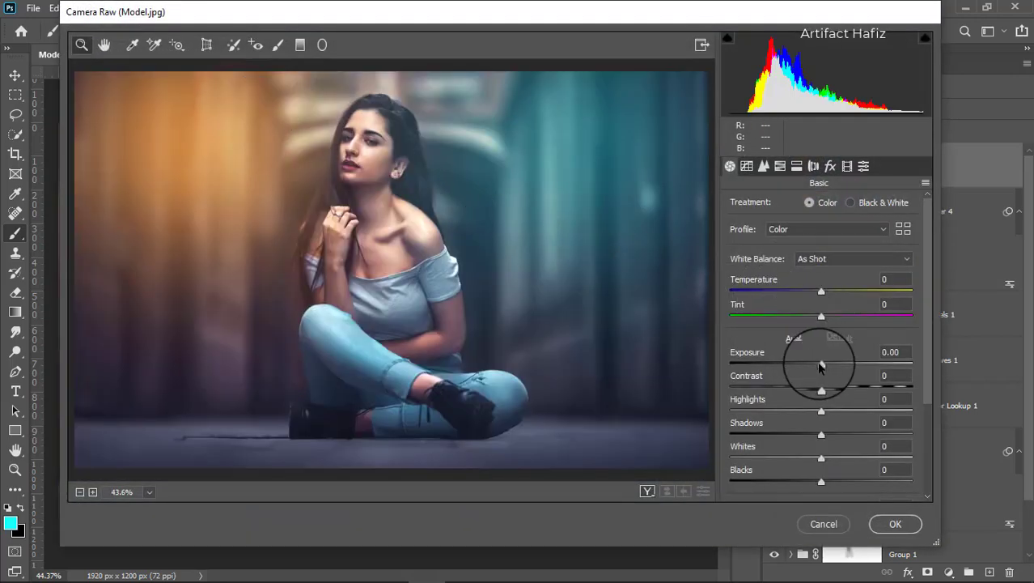
mouse_move(823, 367)
left_mouse_down()
mouse_move(840, 363)
mouse_move(824, 371)
left_mouse_up()
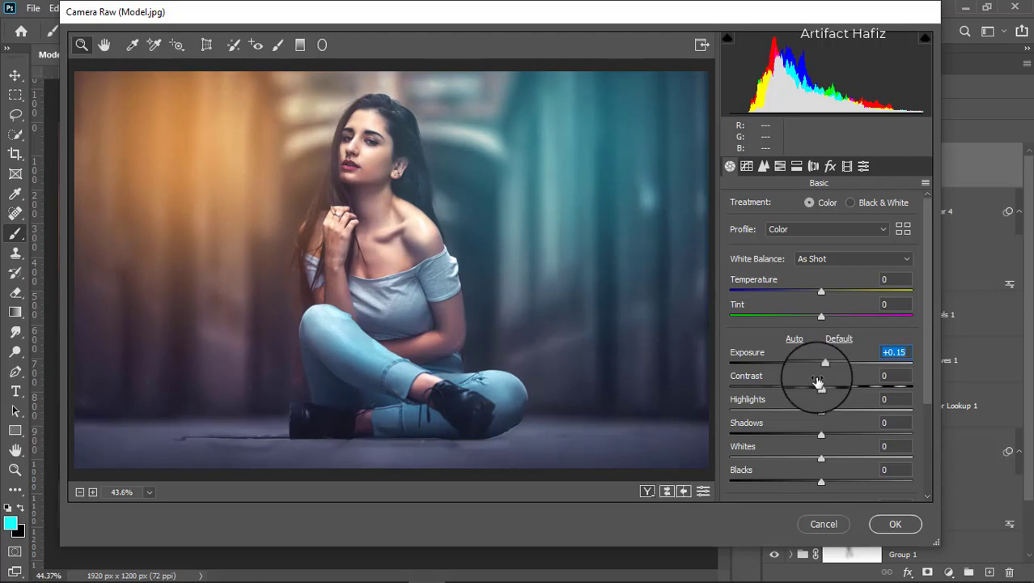
left_click_drag(822, 482, 815, 483)
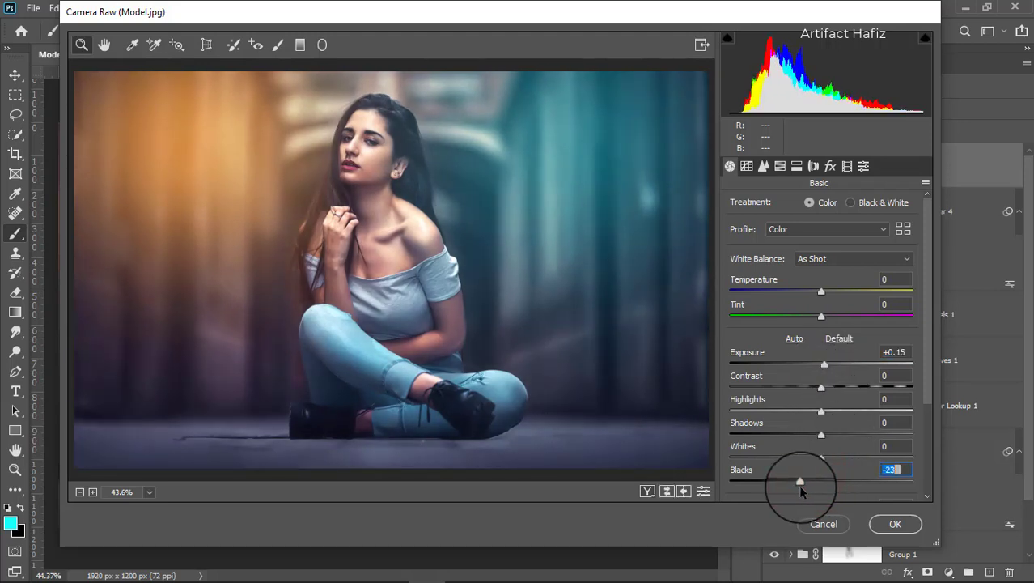
left_click_drag(822, 434, 800, 437)
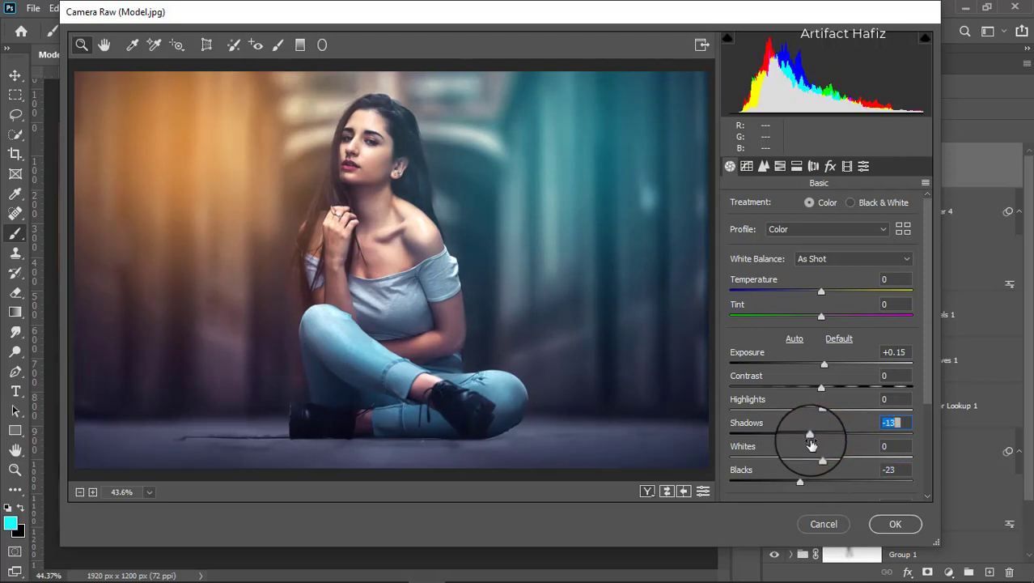
left_click_drag(798, 483, 808, 484)
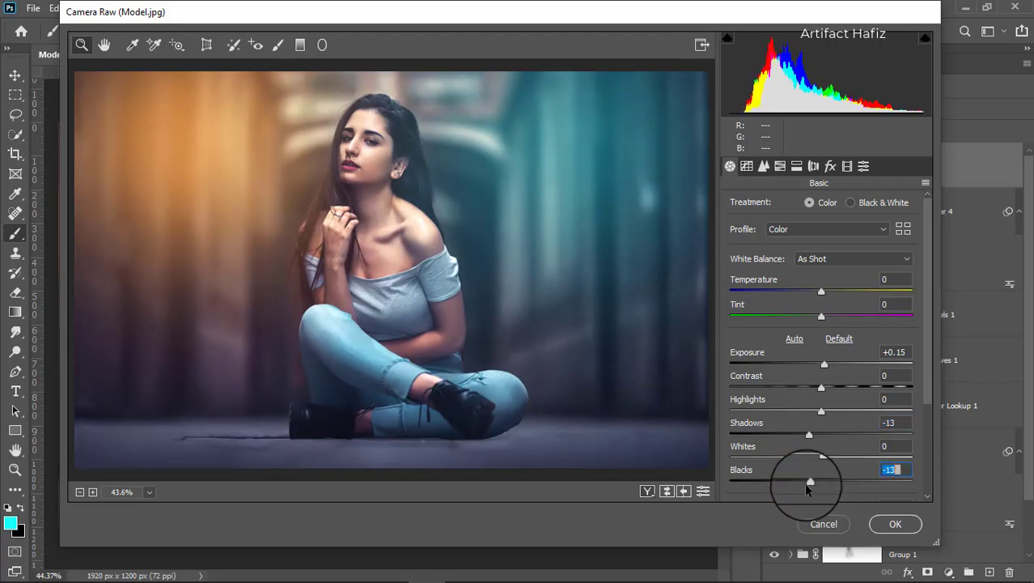
scroll(825, 448, "down", 3)
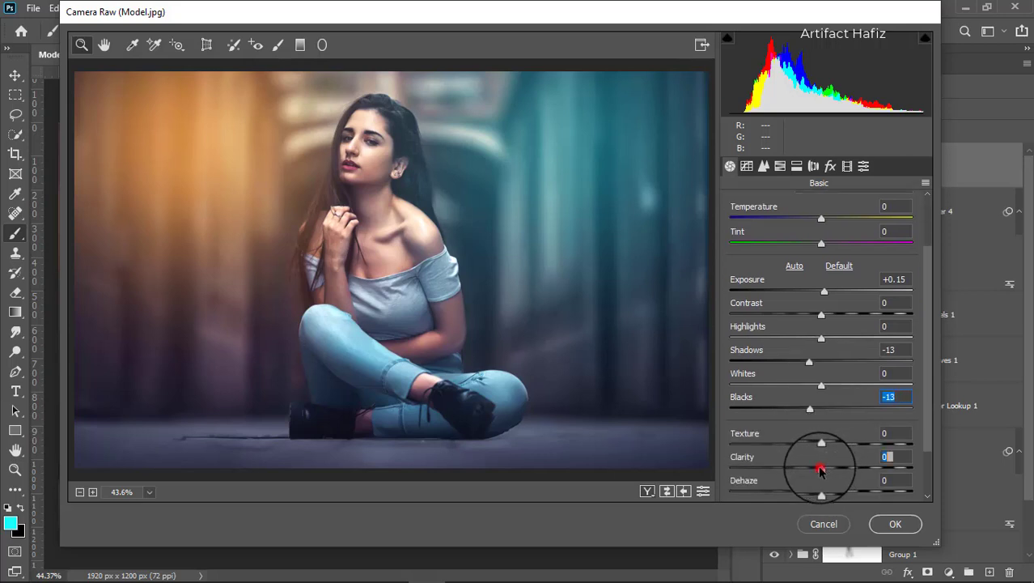
left_click_drag(821, 470, 833, 471)
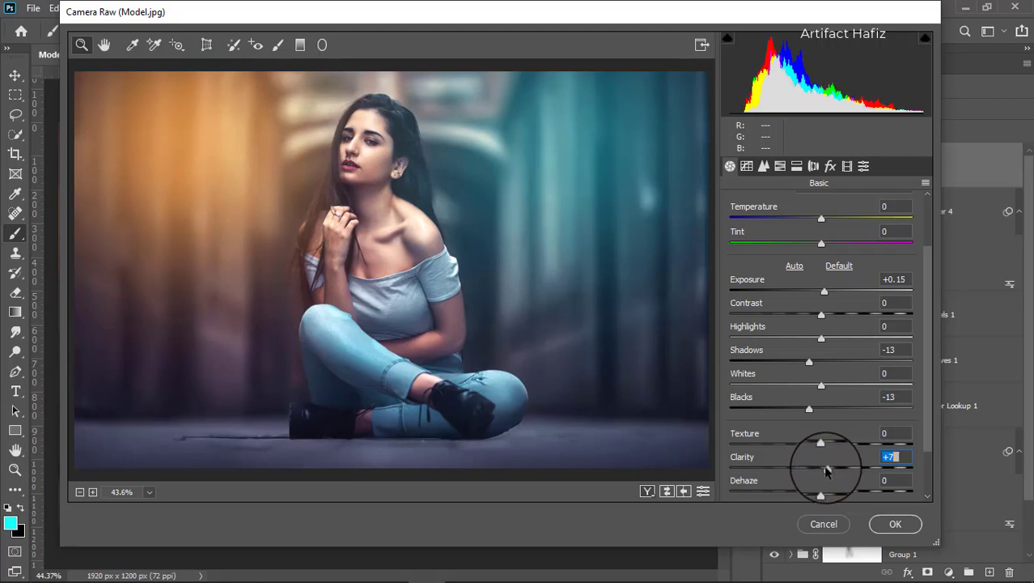
left_click(895, 524)
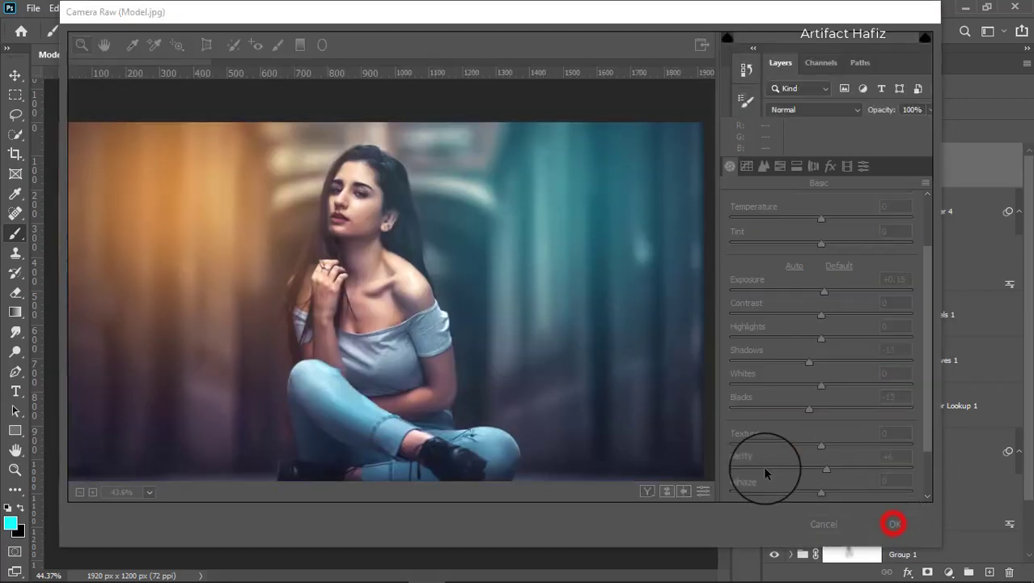
Compare the finished edit with the original photo by toggling all layers except Background
scroll(822, 417, "down", 3)
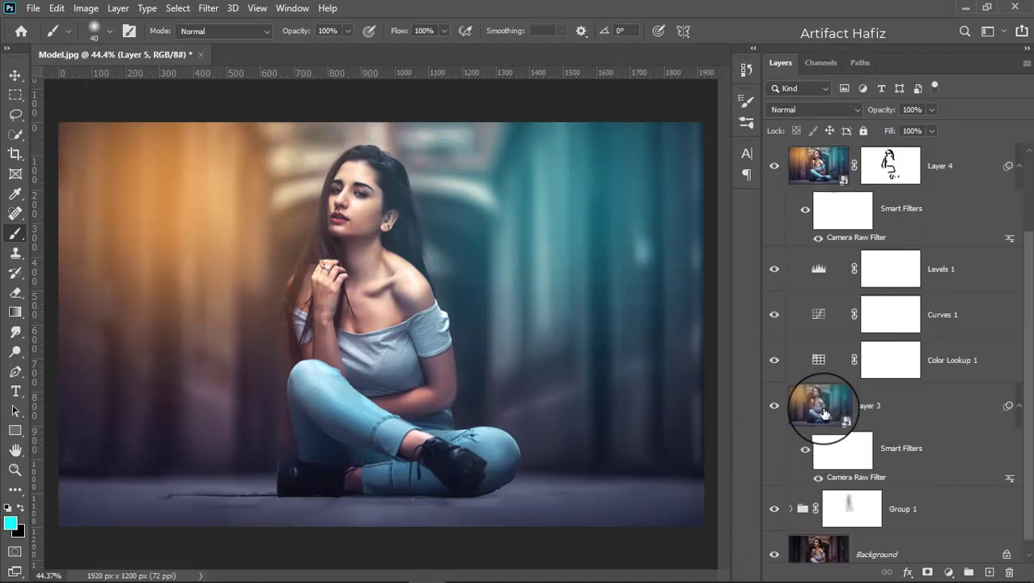
left_click(775, 541, "alt")
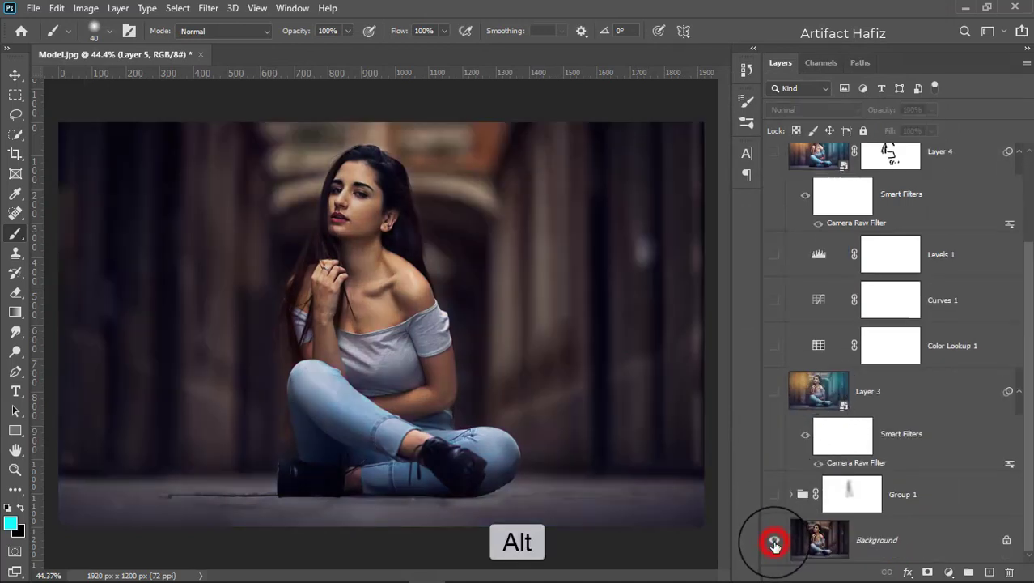
left_click(774, 542, "alt")
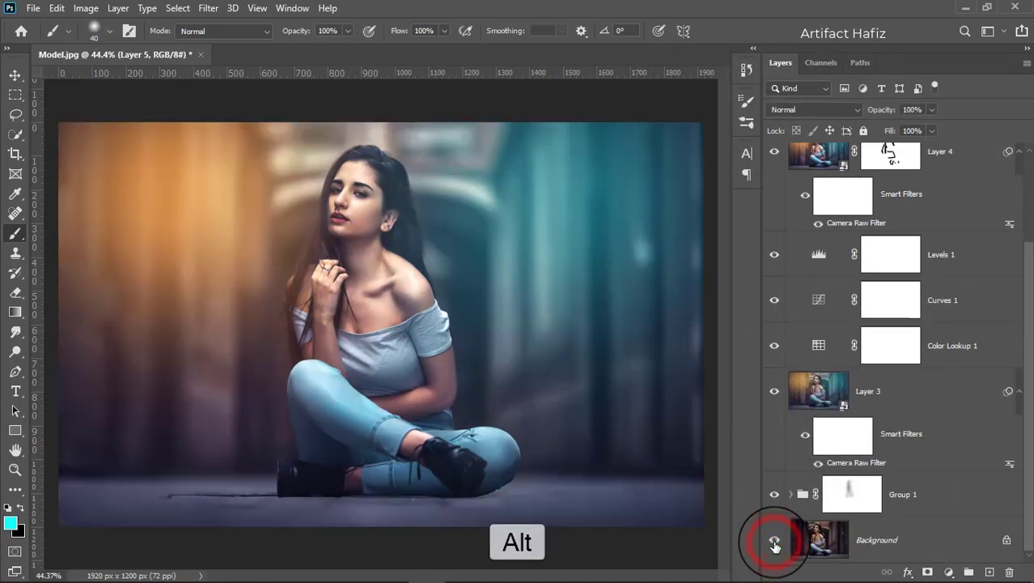
left_click(775, 542, "alt")
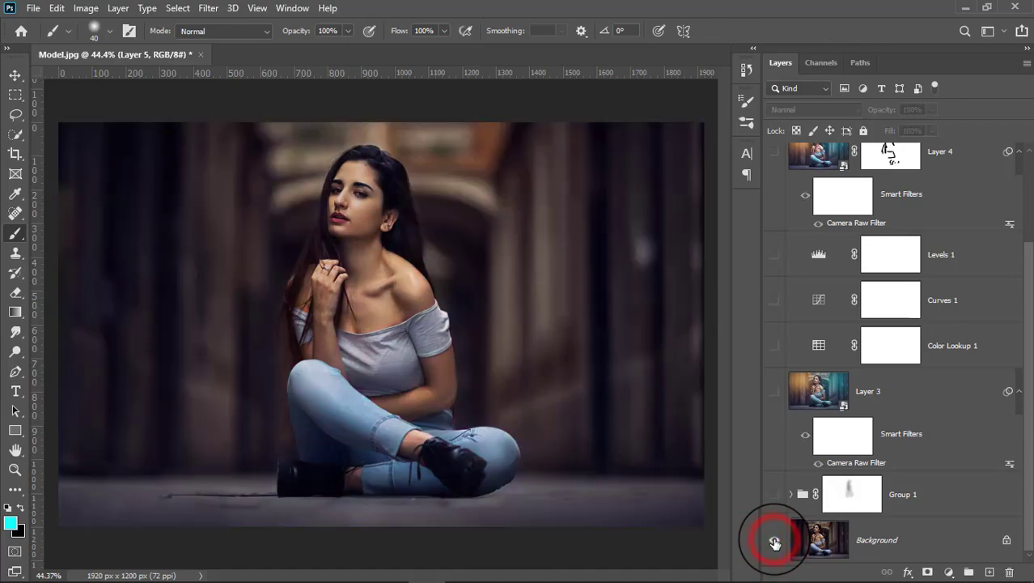